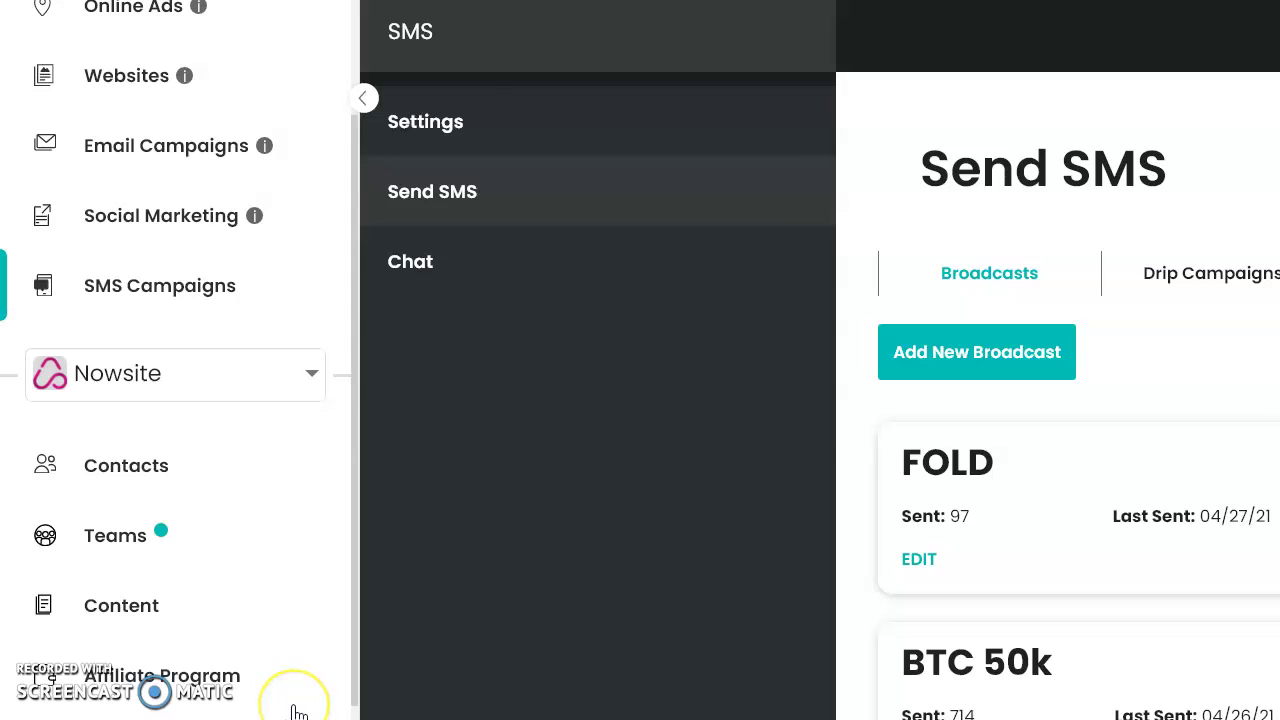
Open Social Marketing and review the suggested post 'Everything You Need To Get Started In Bitcoin'
{"action": "left_click", "coordinate": [293, 705]}
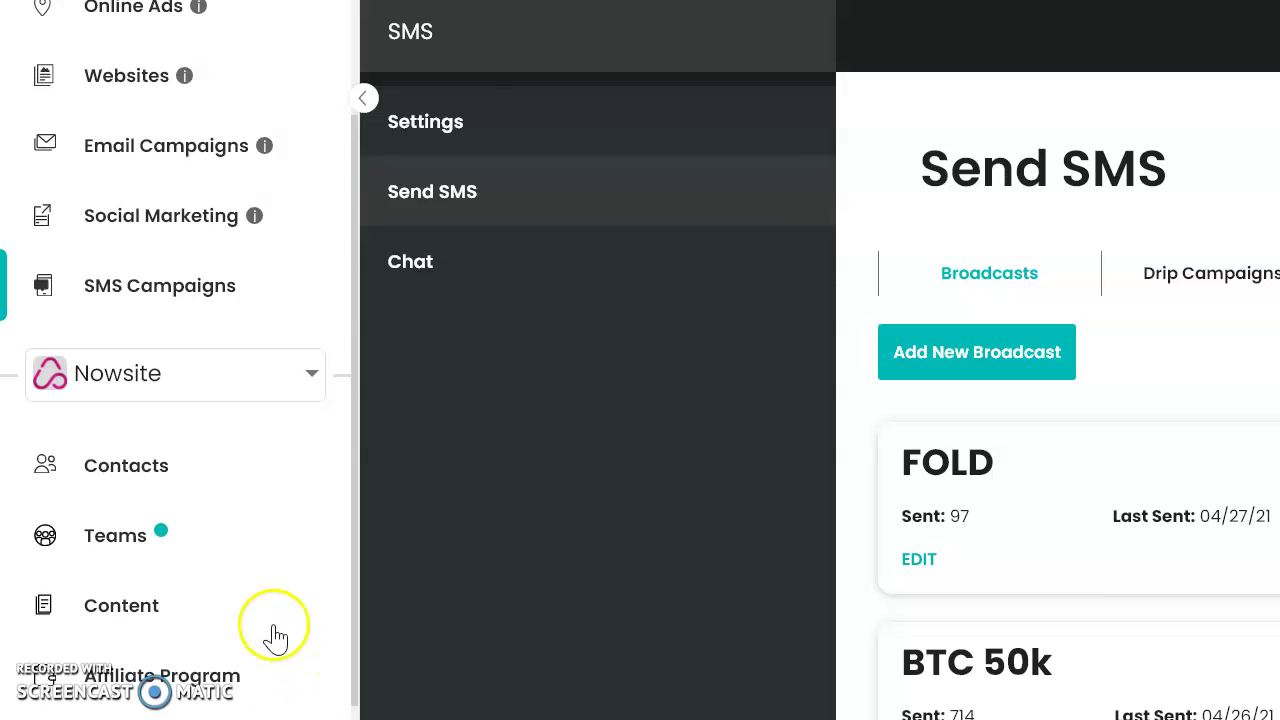
{"action": "scroll", "coordinate": [170, 314], "scroll_direction": "down", "scroll_amount": 3}
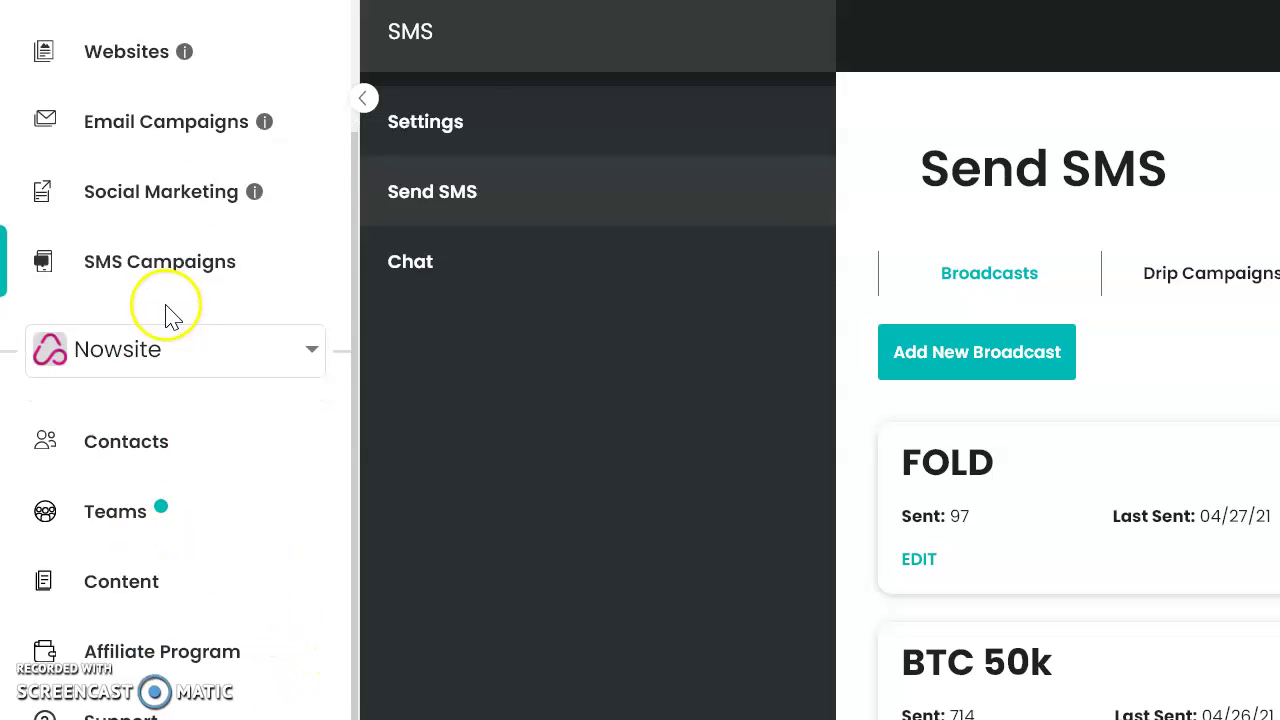
{"action": "scroll", "coordinate": [170, 500], "scroll_direction": "up", "scroll_amount": 6}
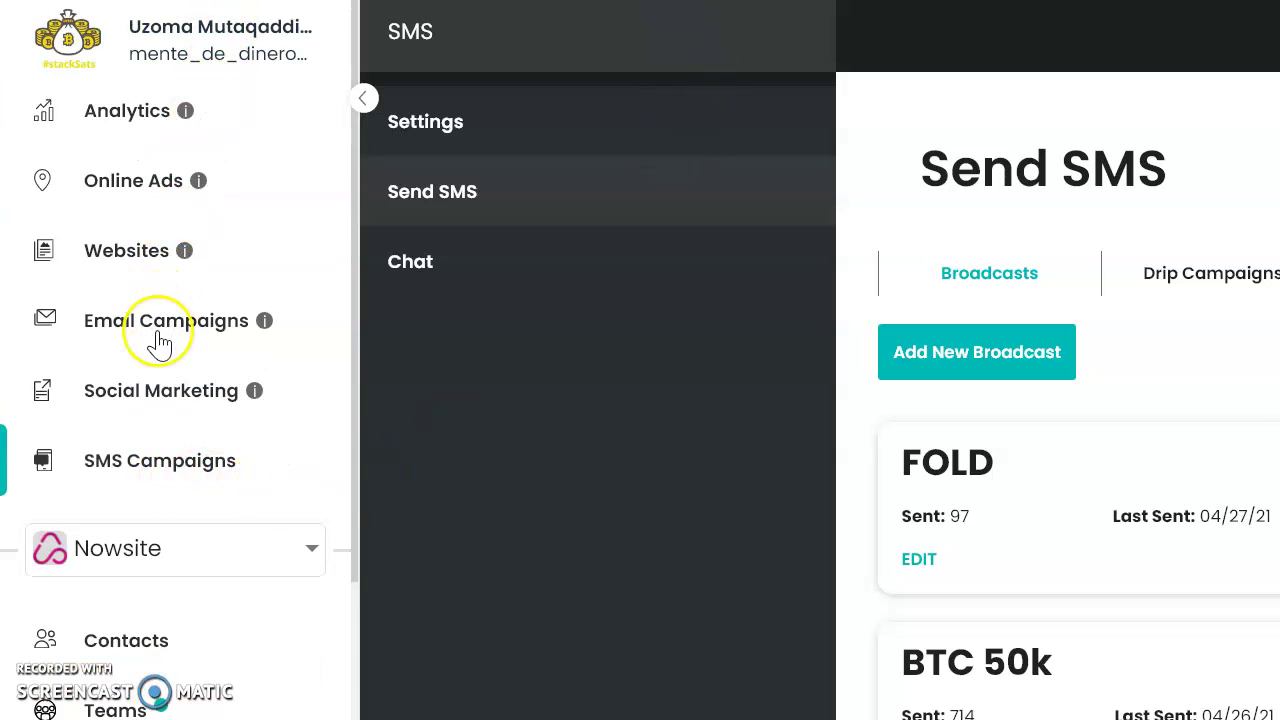
{"action": "left_click", "coordinate": [145, 391]}
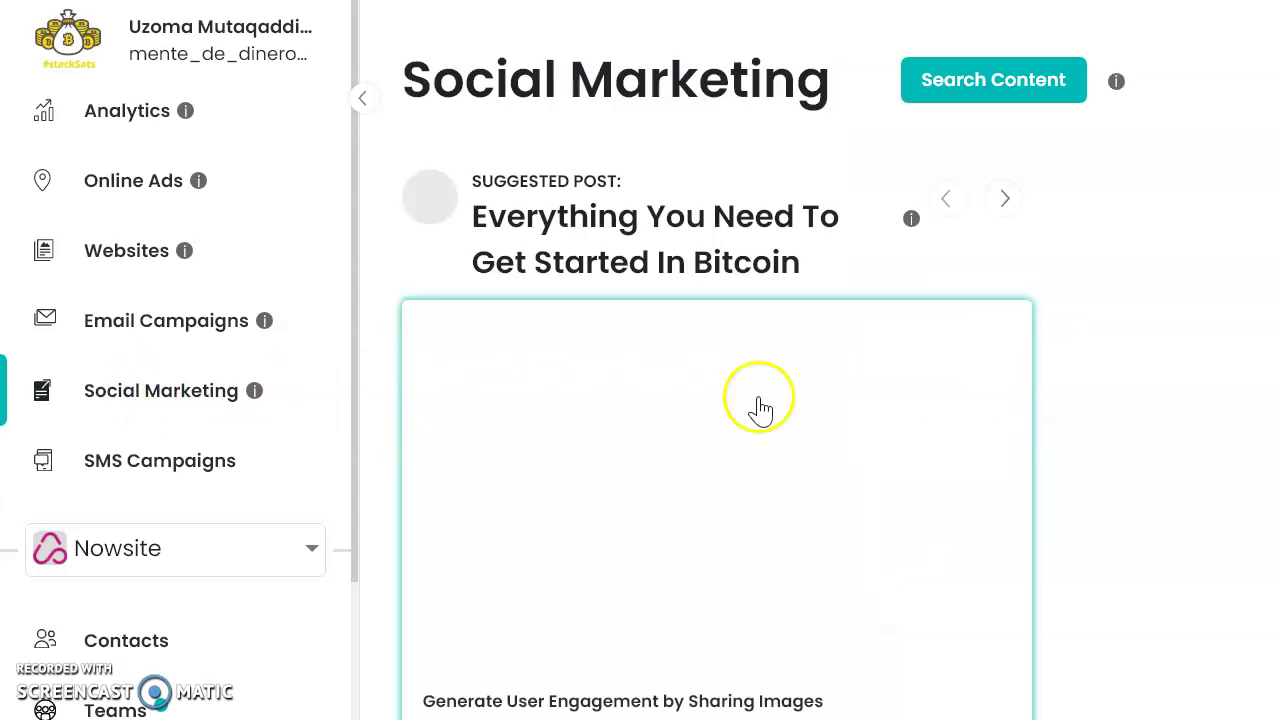
{"action": "scroll", "coordinate": [786, 418], "scroll_direction": "down", "scroll_amount": 2}
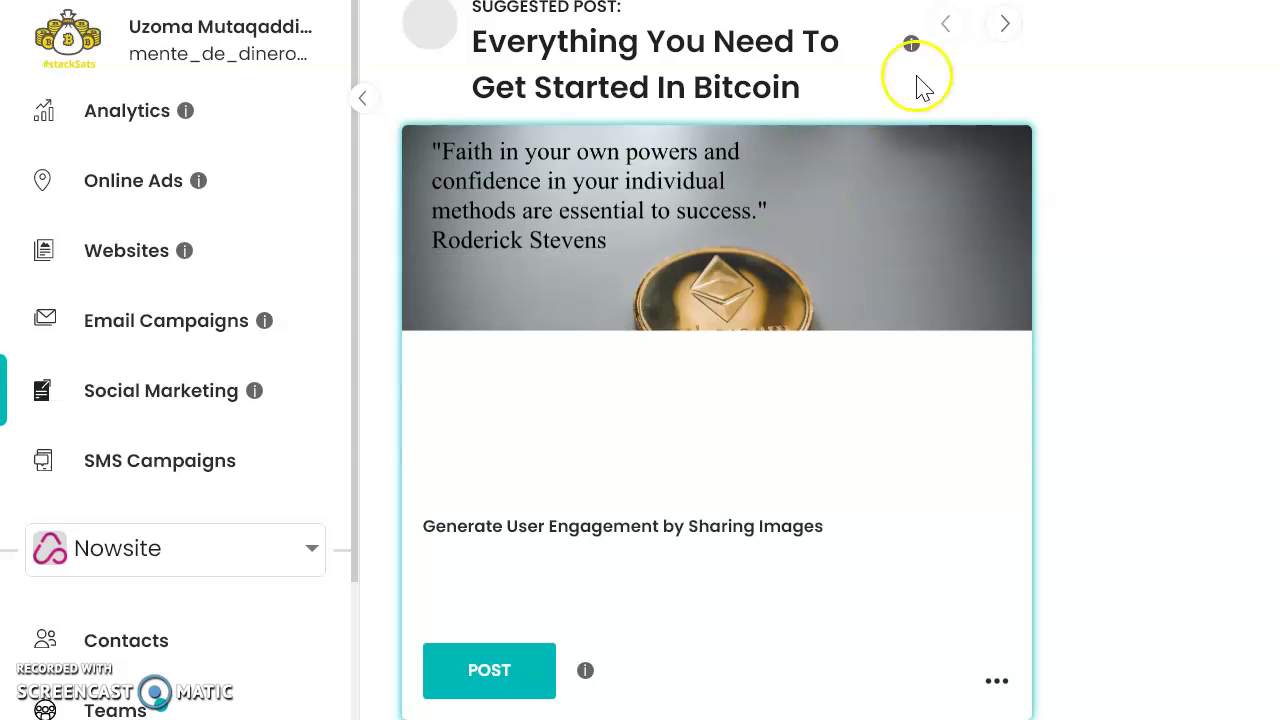
{"action": "scroll", "coordinate": [712, 262], "scroll_direction": "up", "scroll_amount": 2}
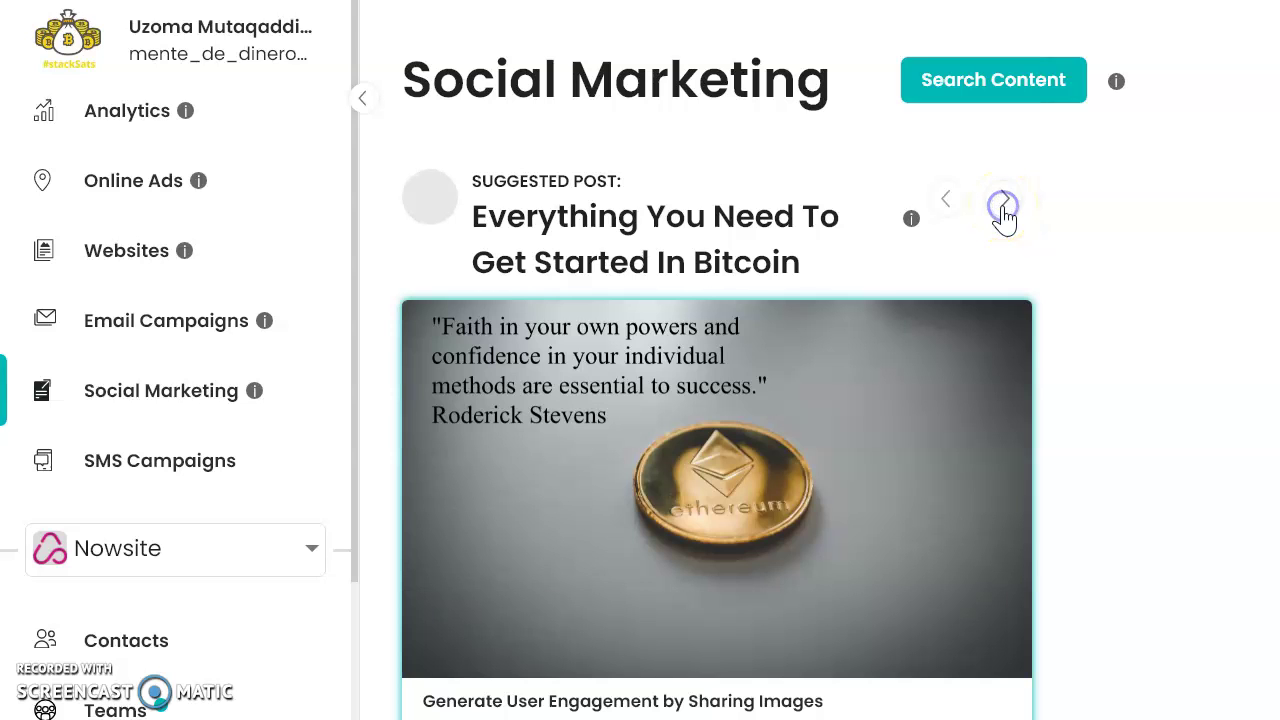
Cycle through the suggested posts until 'Beast Mode Online Marketing Made Easy' appears
{"action": "left_click", "coordinate": [1004, 205]}
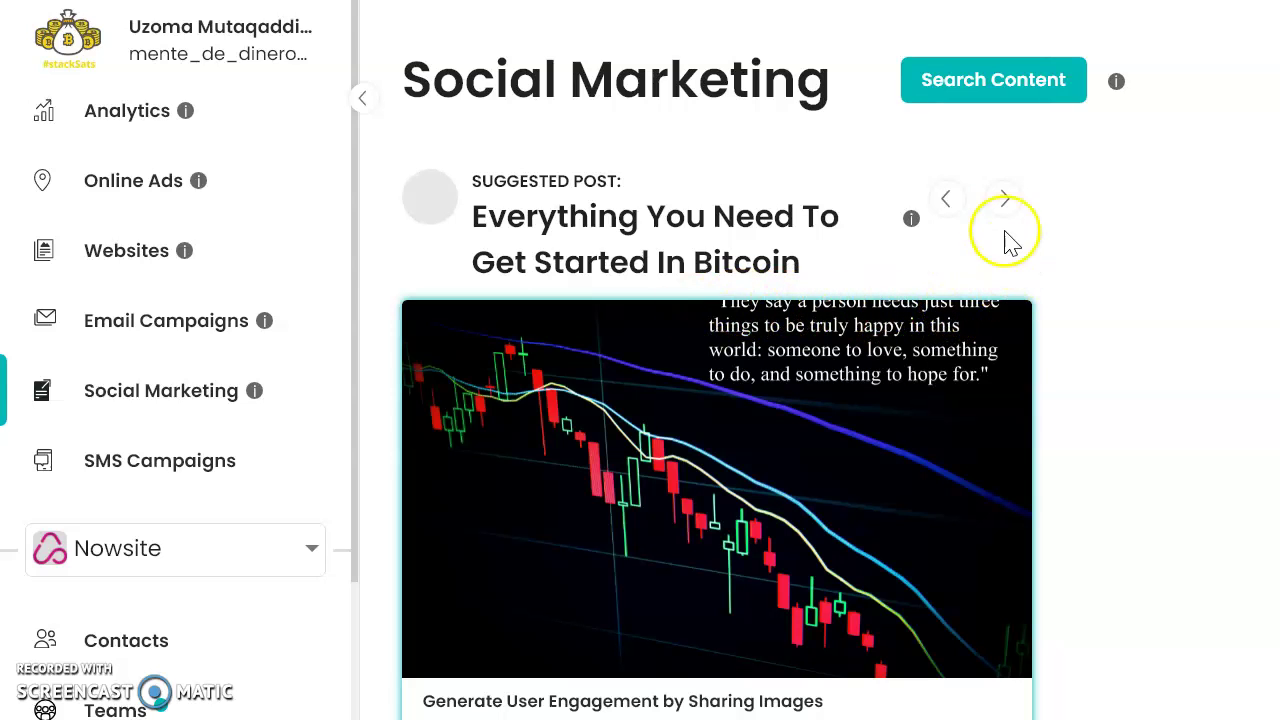
{"action": "left_click", "coordinate": [1007, 198]}
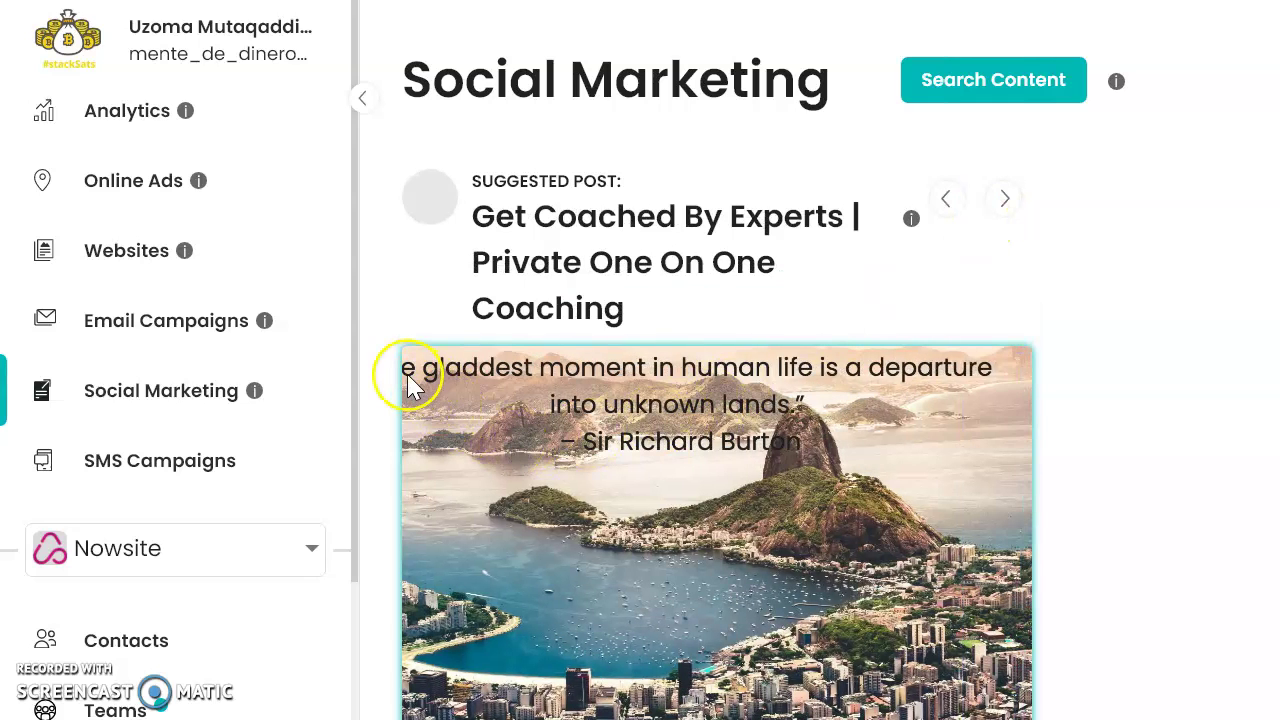
{"action": "left_click", "coordinate": [1005, 207]}
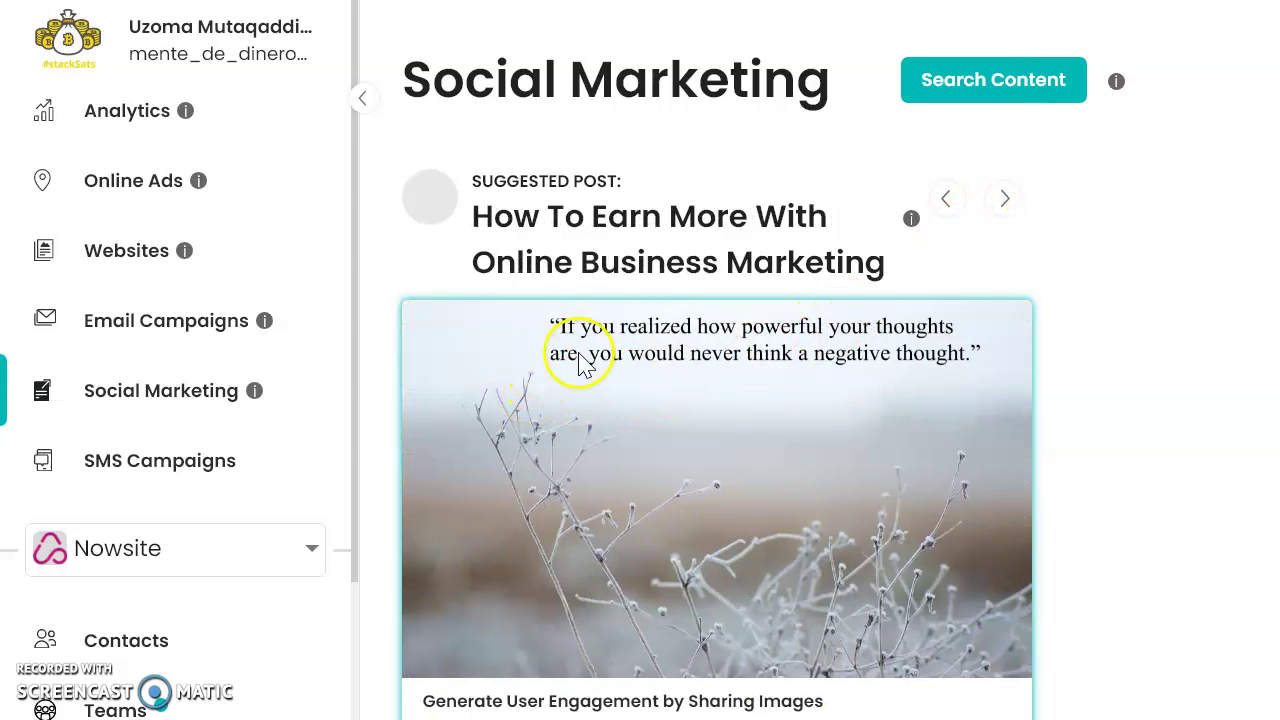
{"action": "left_click", "coordinate": [1005, 200]}
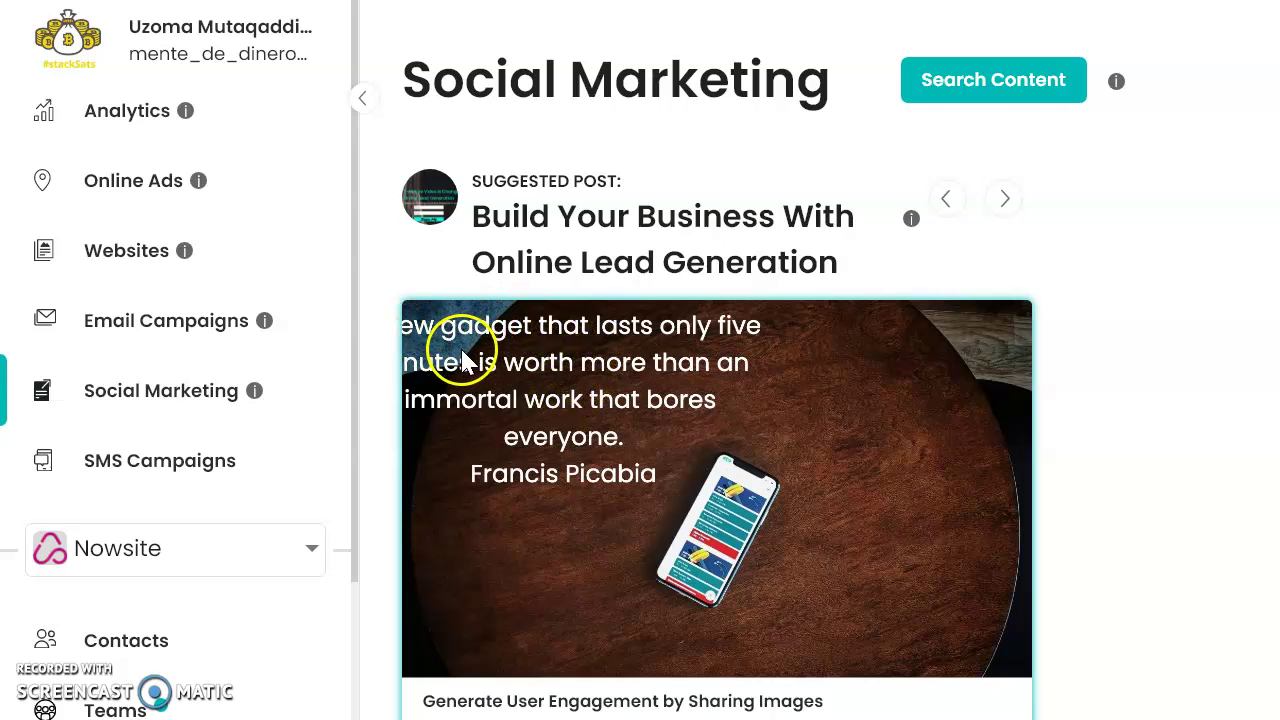
{"action": "left_click", "coordinate": [1000, 207]}
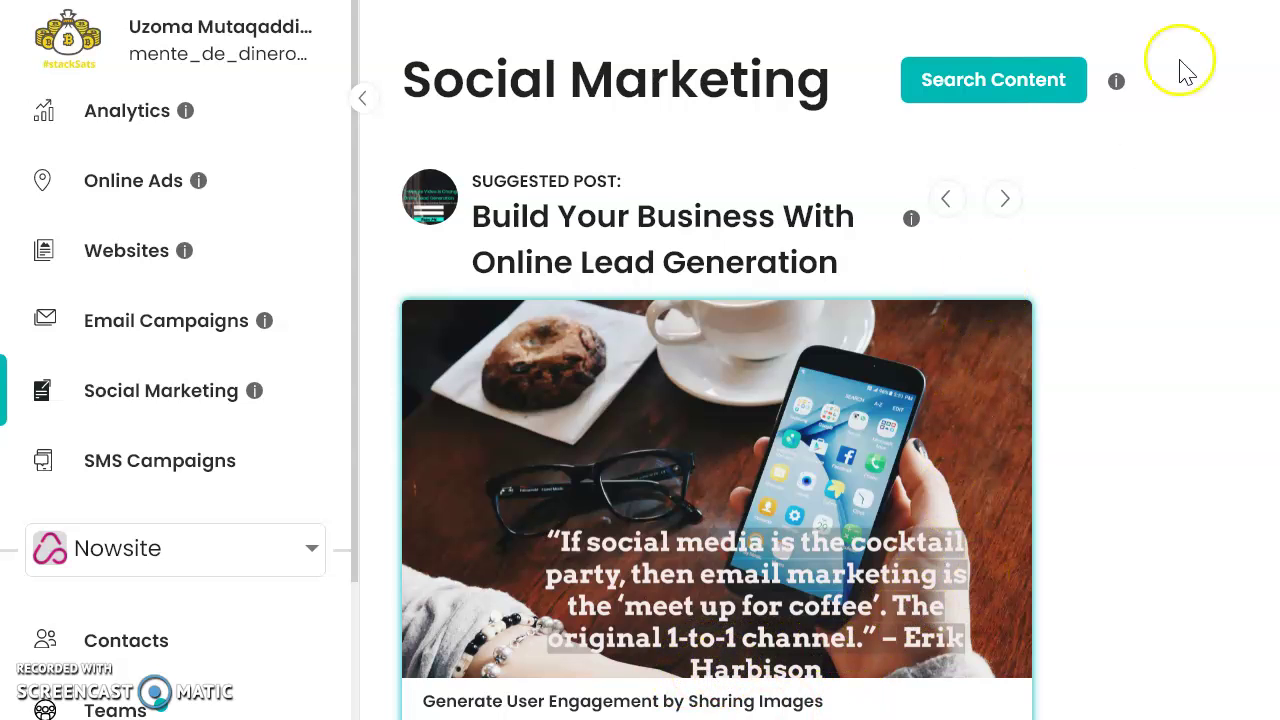
{"action": "left_click", "coordinate": [1007, 200]}
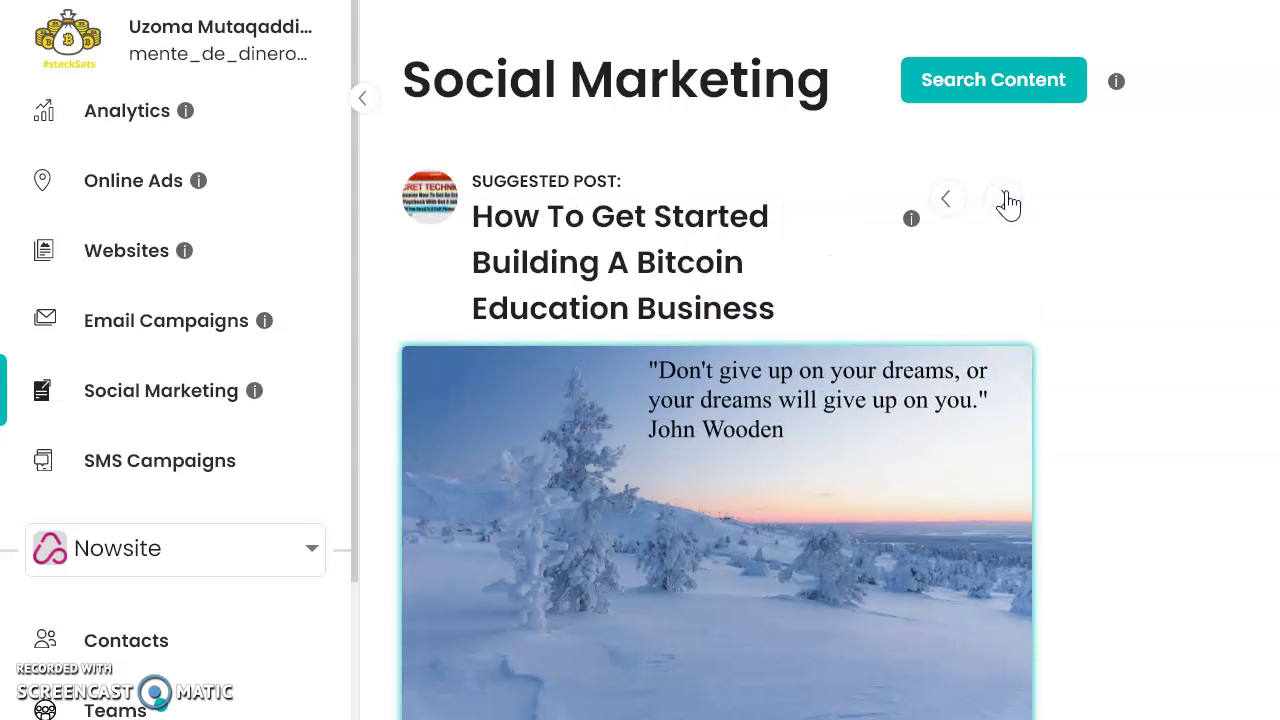
{"action": "left_click", "coordinate": [1007, 200]}
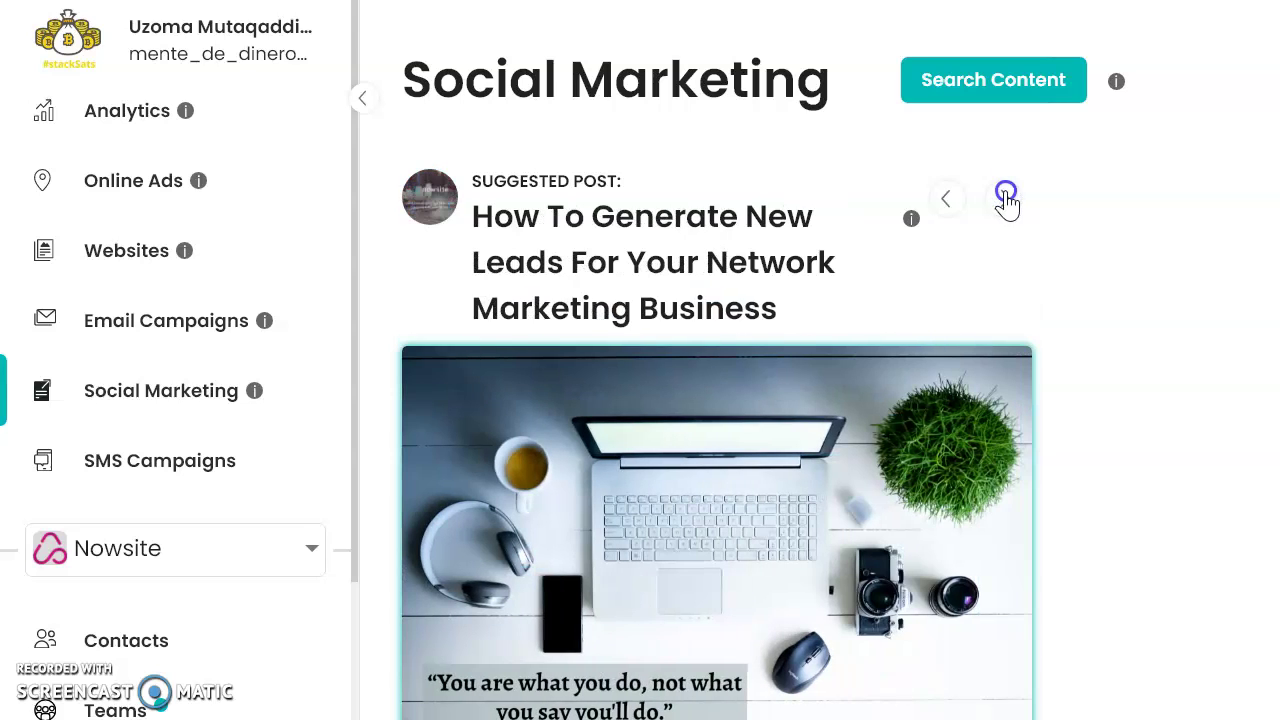
{"action": "left_click", "coordinate": [1007, 200]}
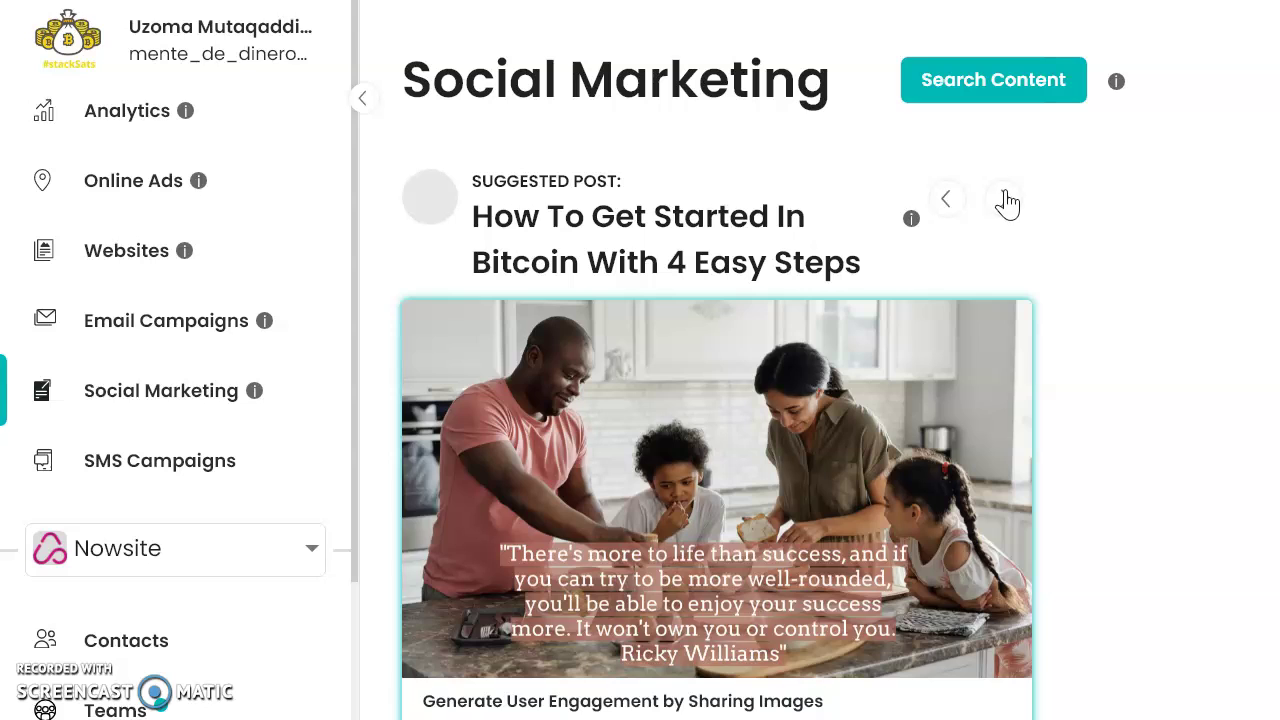
{"action": "left_click", "coordinate": [1007, 200]}
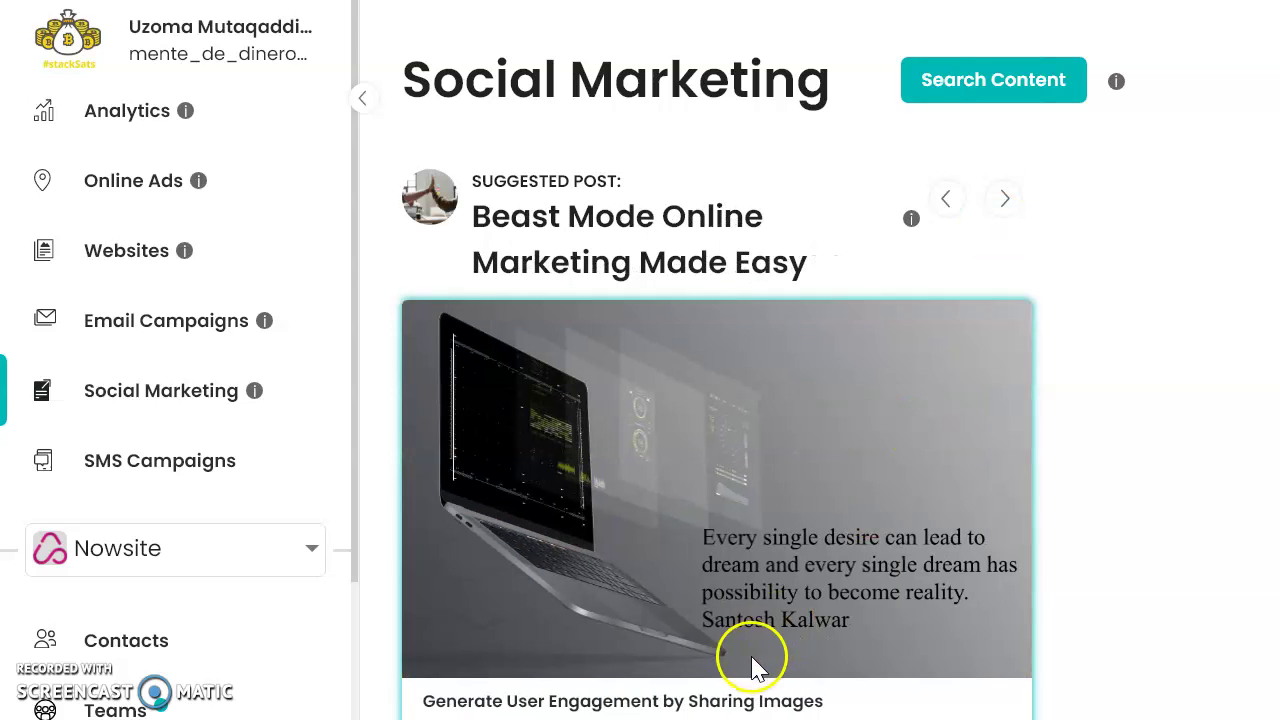
{"action": "scroll", "coordinate": [750, 565], "scroll_direction": "down", "scroll_amount": 2}
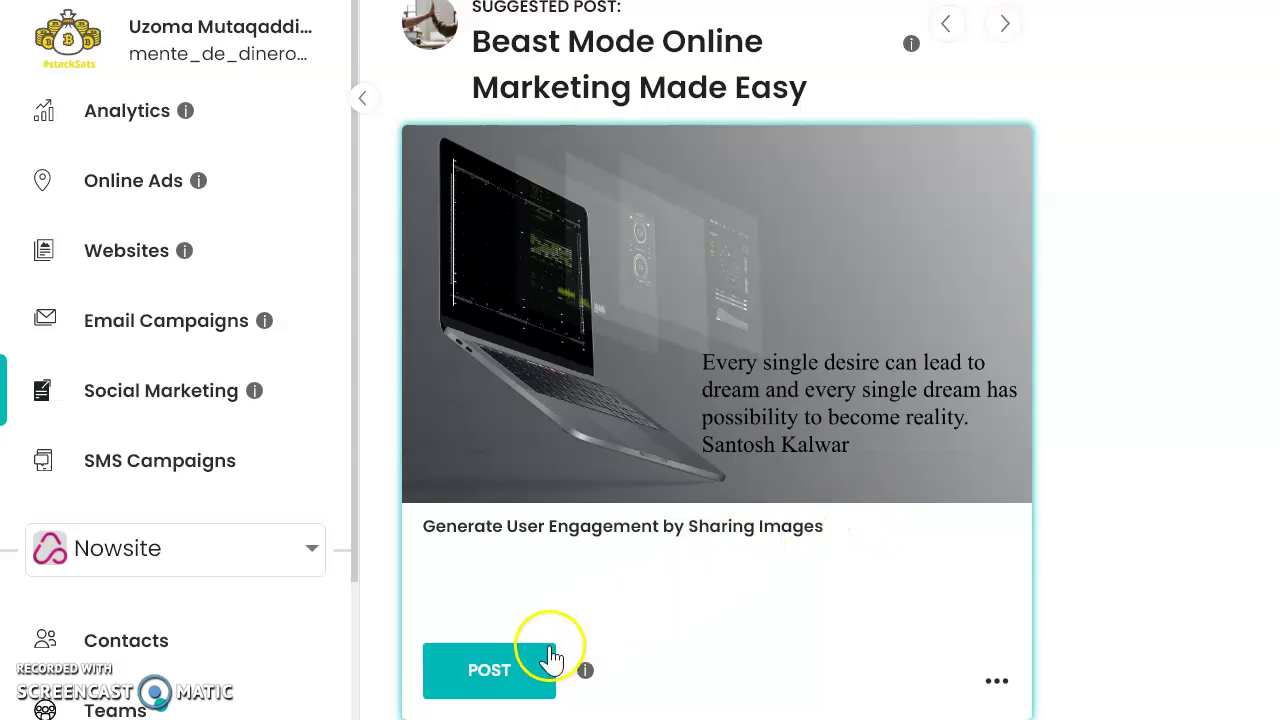
Post the Beast Mode suggestion, declining to add it to the website's blog
{"action": "left_click", "coordinate": [489, 670]}
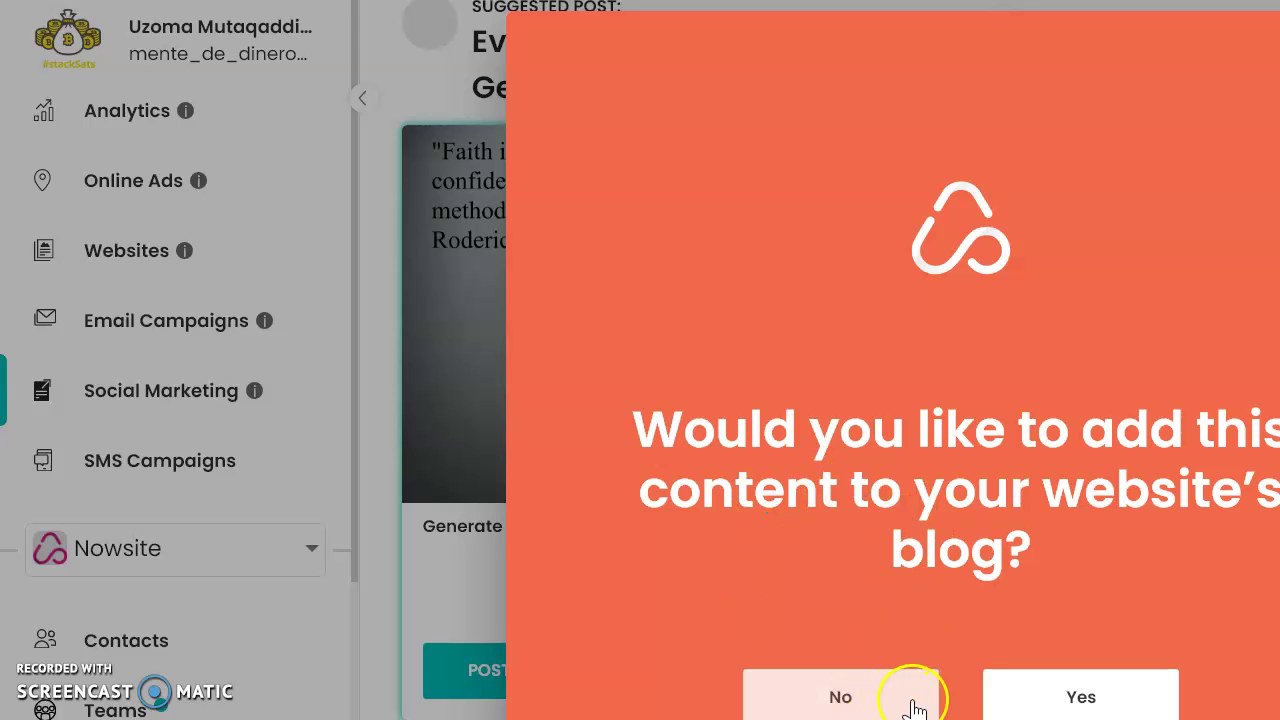
{"action": "left_click", "coordinate": [842, 692]}
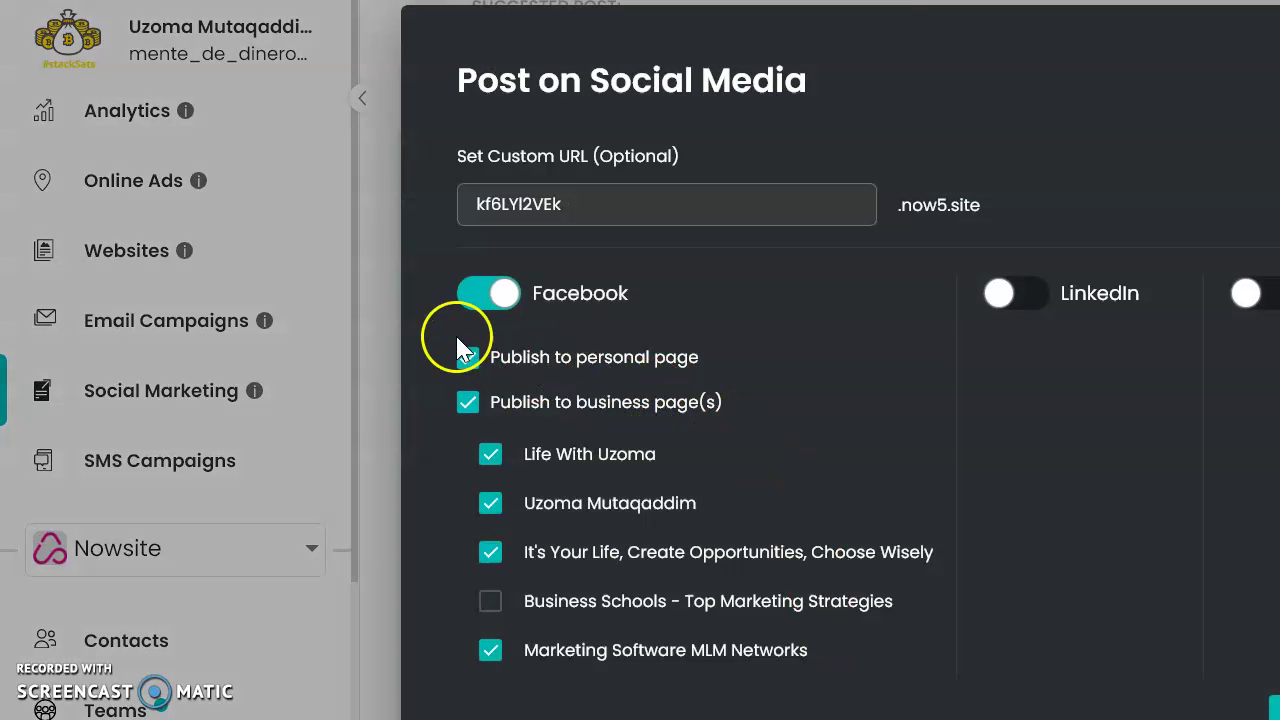
Enable LinkedIn and Twitter alongside Facebook and set the custom URL to TheGoodLife48
{"action": "left_click", "coordinate": [1027, 296]}
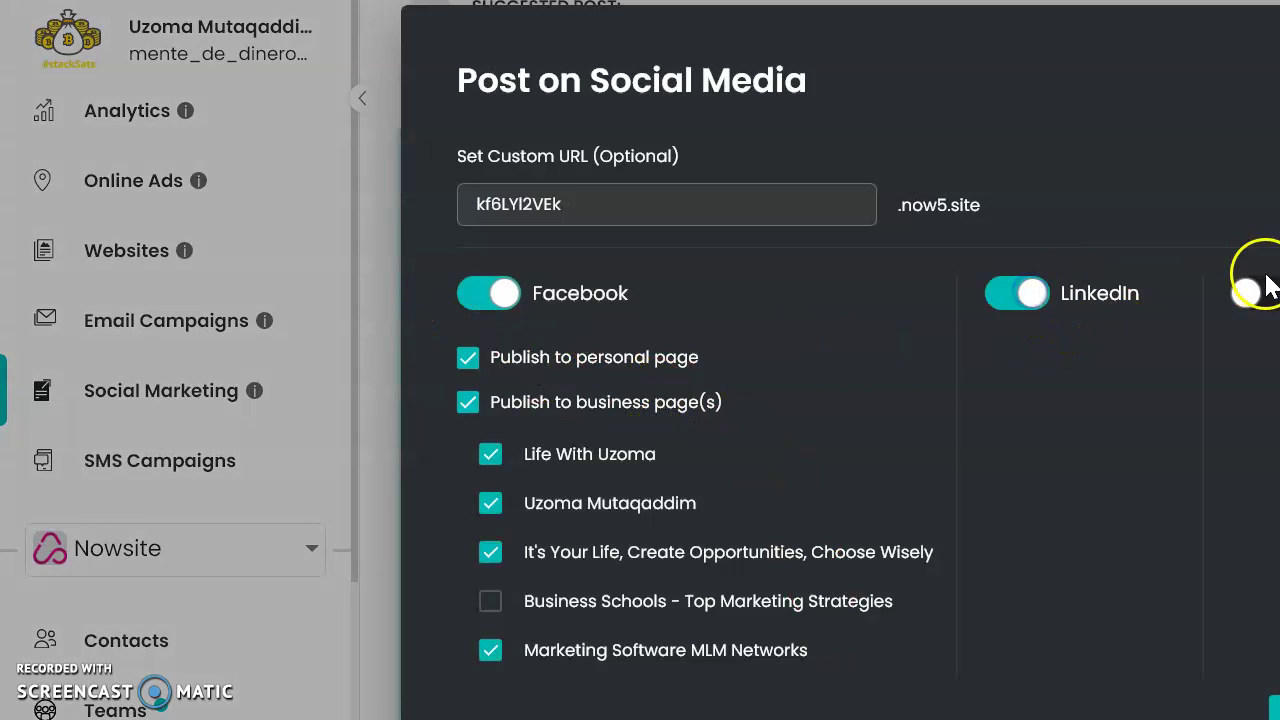
{"action": "left_click", "coordinate": [1250, 294]}
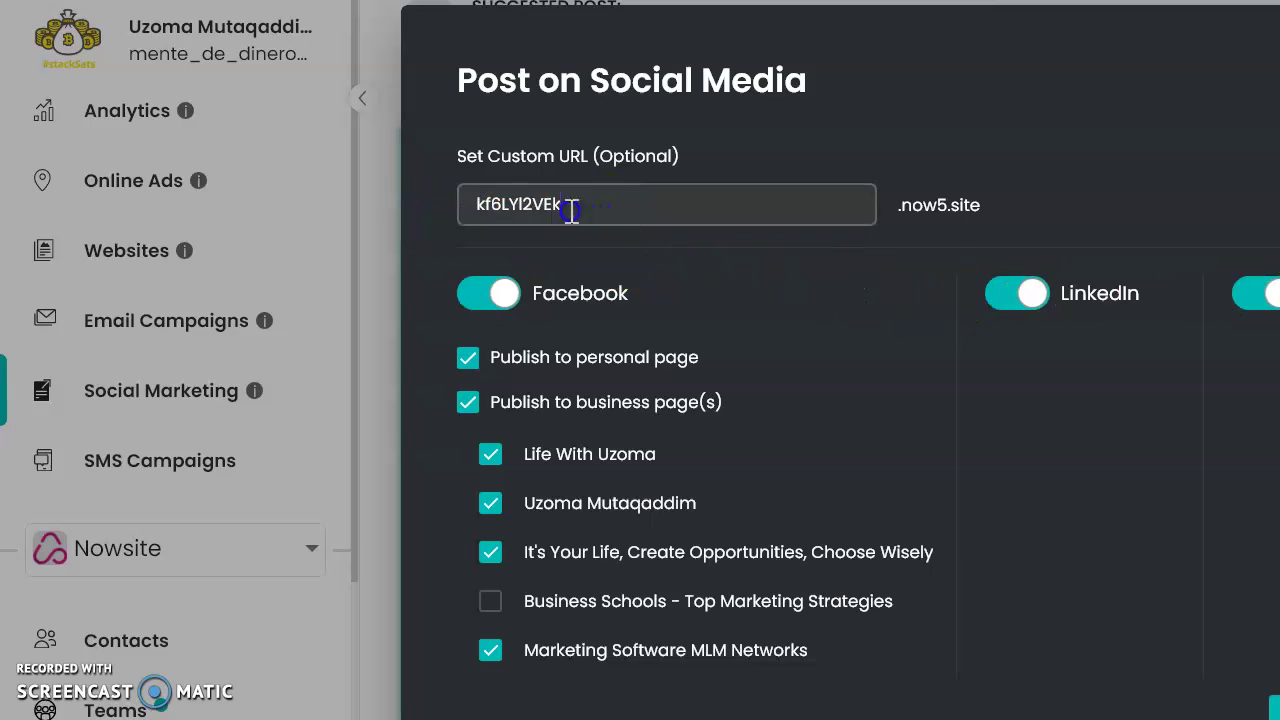
{"action": "left_click_drag", "start_coordinate": [571, 210], "coordinate": [399, 215]}
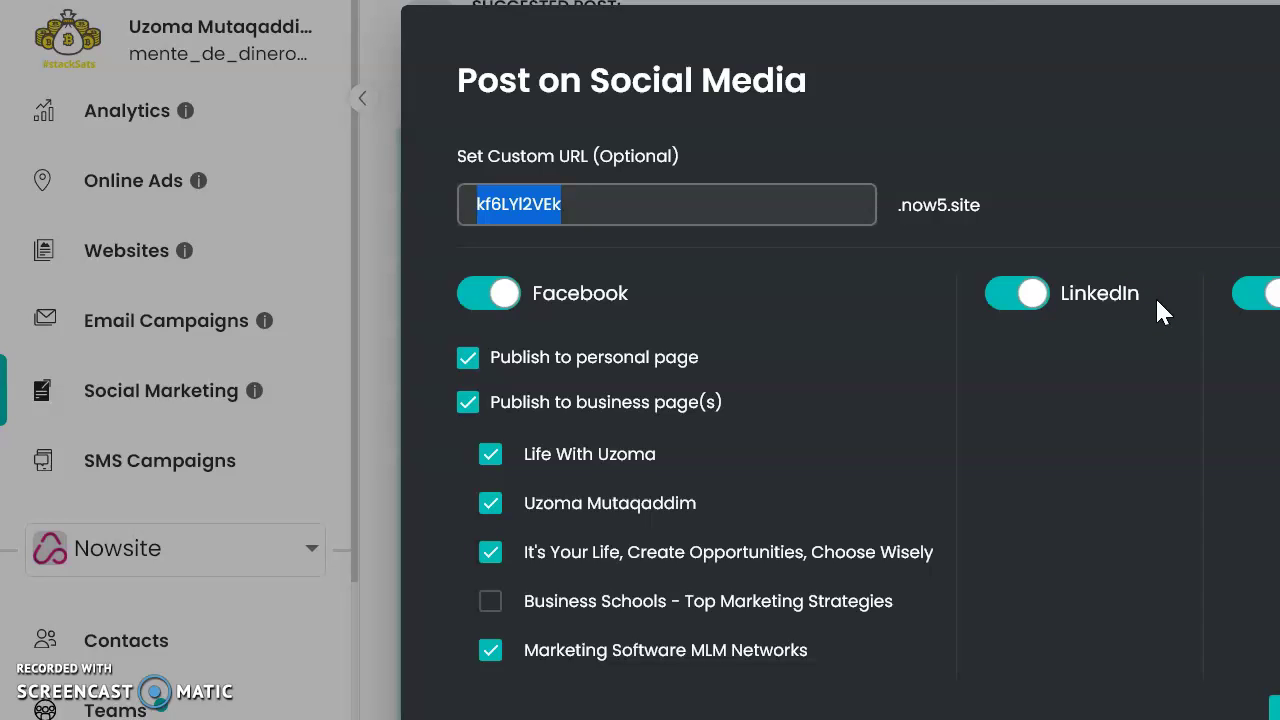
{"action": "type", "text": "TheGoodLife48"}
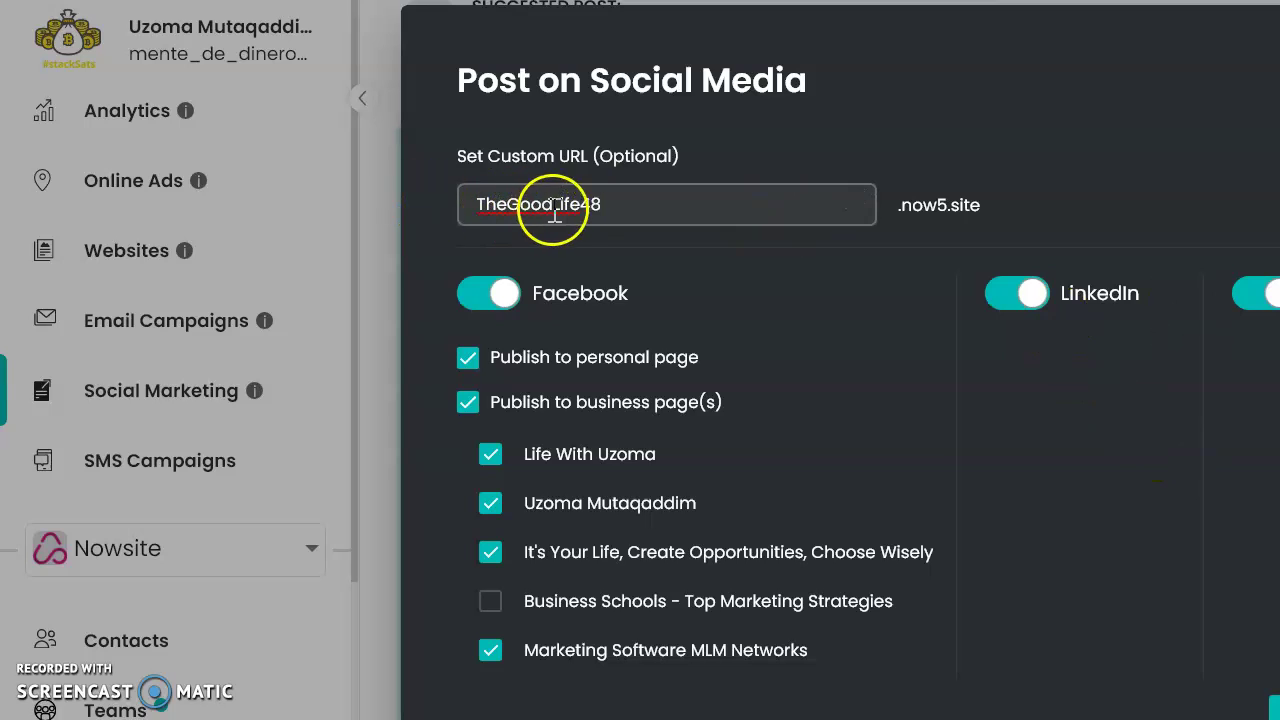
Copy 'TheGoodLife' from the custom URL for later use
{"action": "left_click_drag", "start_coordinate": [580, 205], "coordinate": [478, 205]}
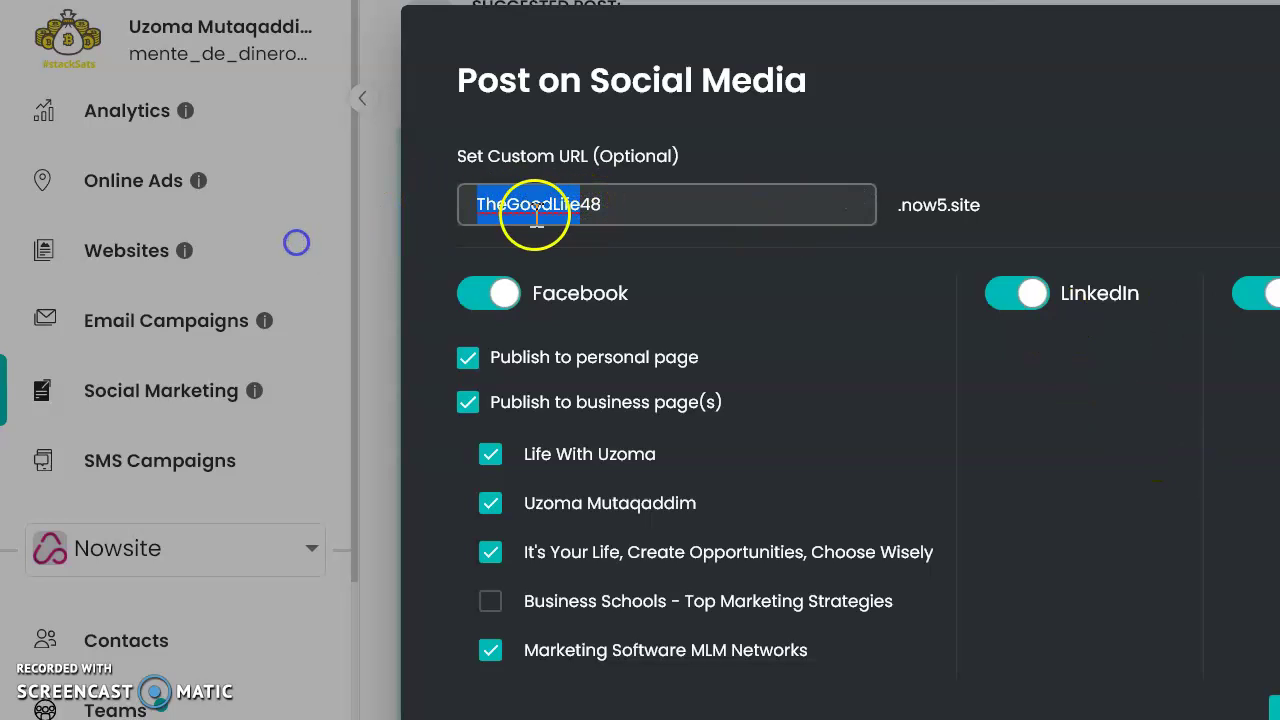
{"action": "right_click", "coordinate": [518, 201]}
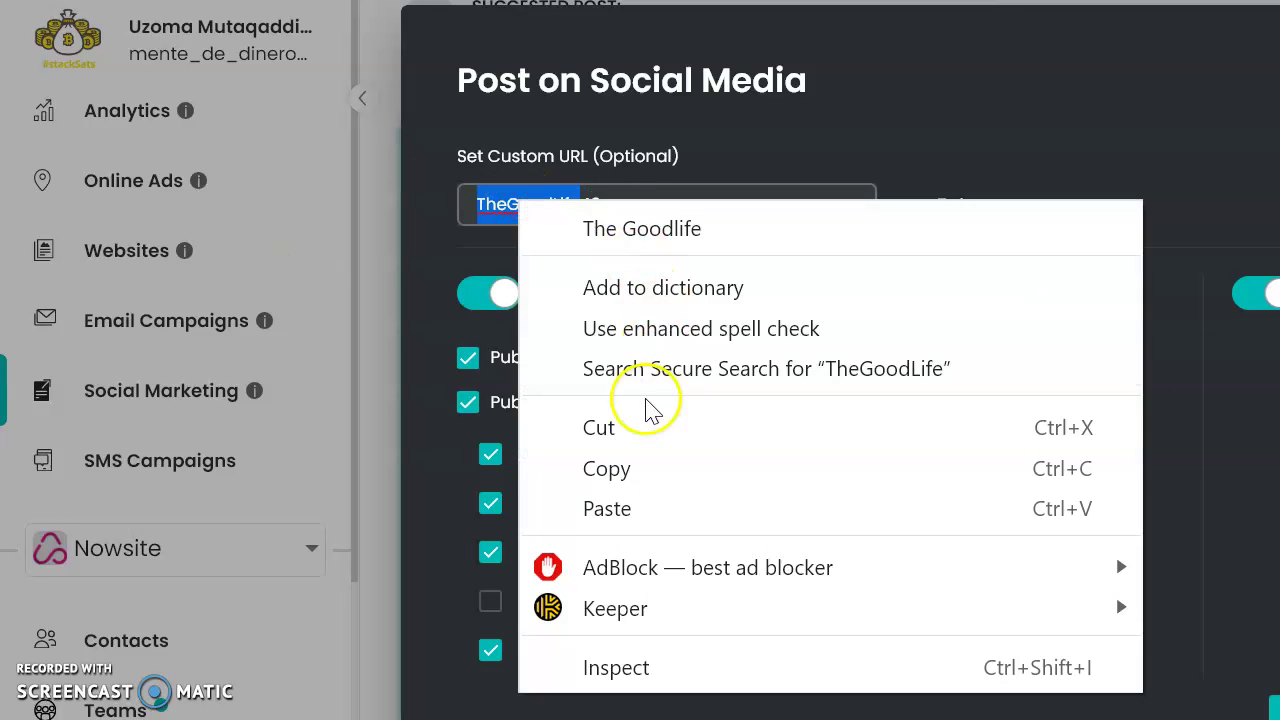
{"action": "left_click", "coordinate": [640, 470]}
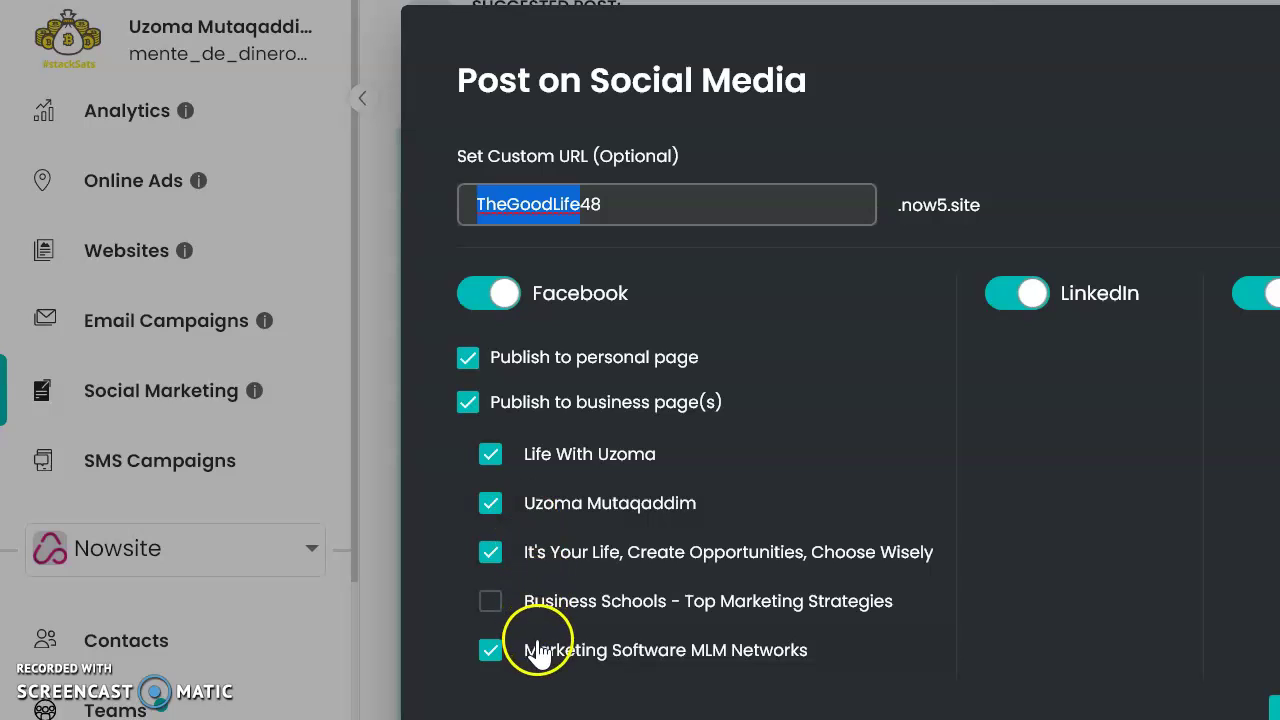
Review the Facebook page checkboxes and move on to the optional post note step
{"action": "scroll", "coordinate": [537, 510], "scroll_direction": "down", "scroll_amount": 1}
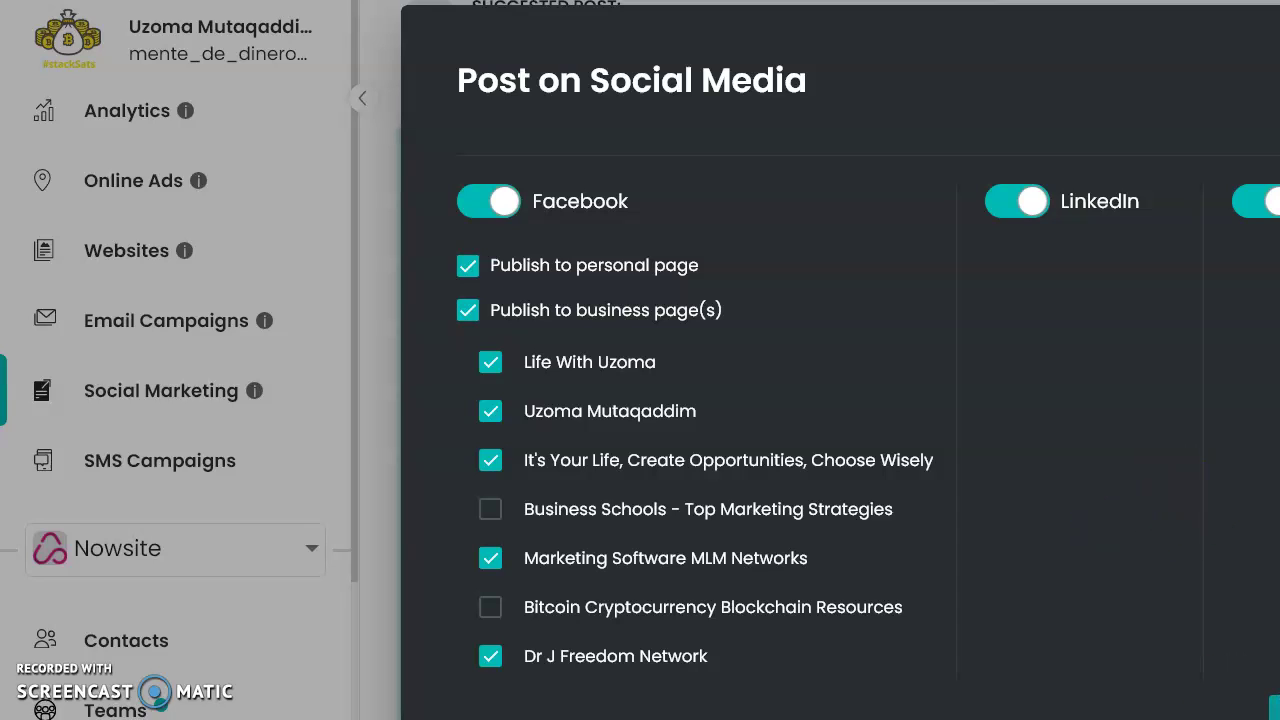
{"action": "left_click_drag", "start_coordinate": [676, 509], "coordinate": [895, 512]}
{"action": "left_click", "coordinate": [660, 175]}
{"action": "left_click_drag", "start_coordinate": [660, 175], "coordinate": [966, 350]}
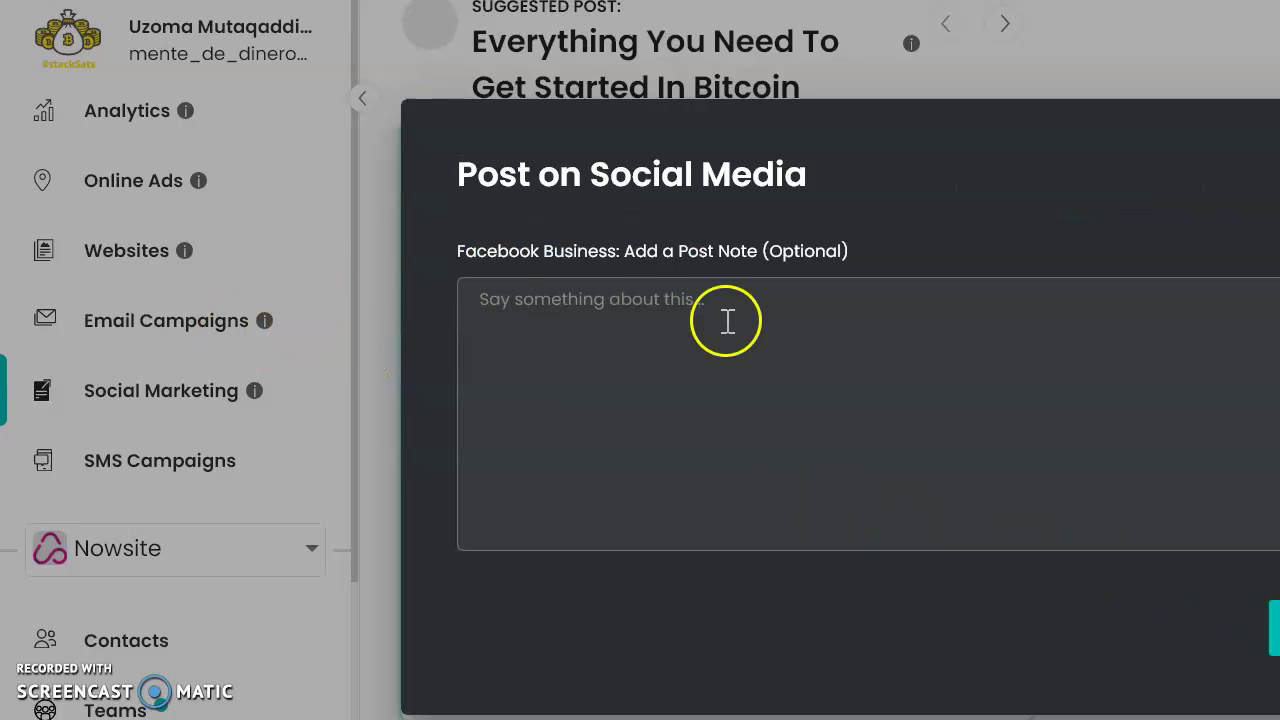
Leave the Facebook Business post note blank and submit the post
{"action": "left_click_drag", "start_coordinate": [337, 434], "coordinate": [646, 418]}
{"action": "left_click", "coordinate": [851, 462]}
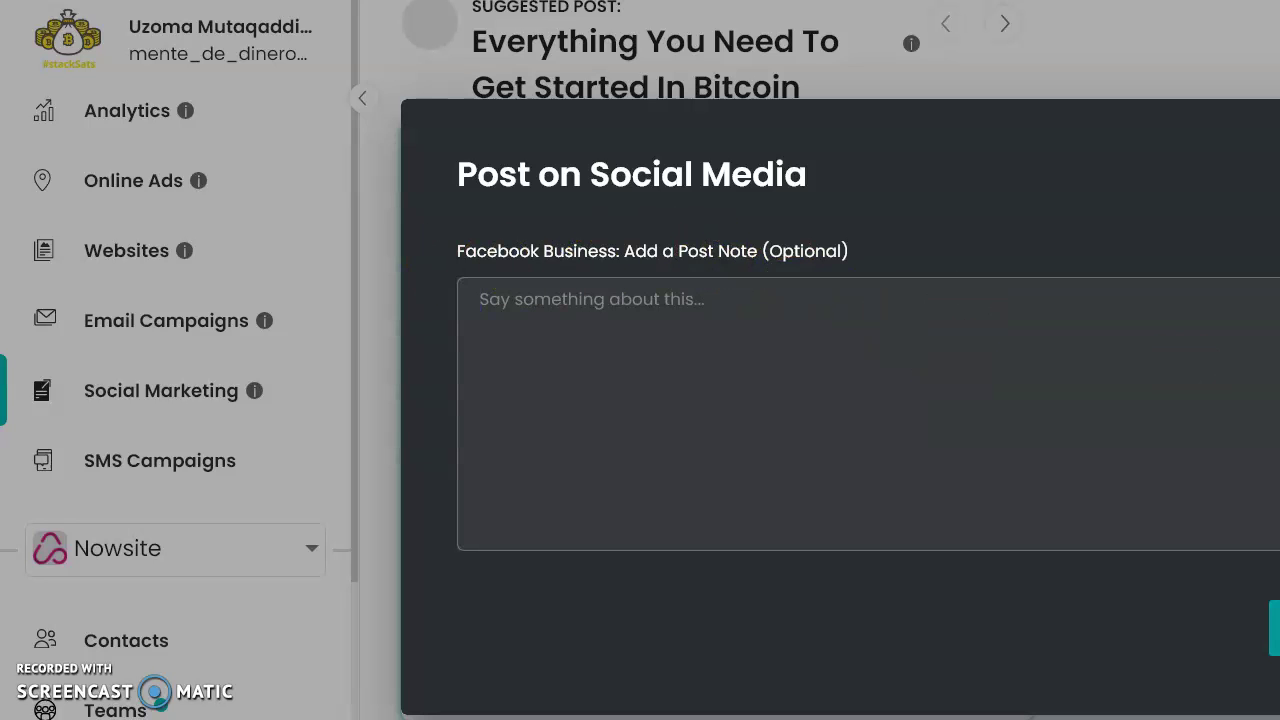
{"action": "left_click", "coordinate": [1274, 628]}
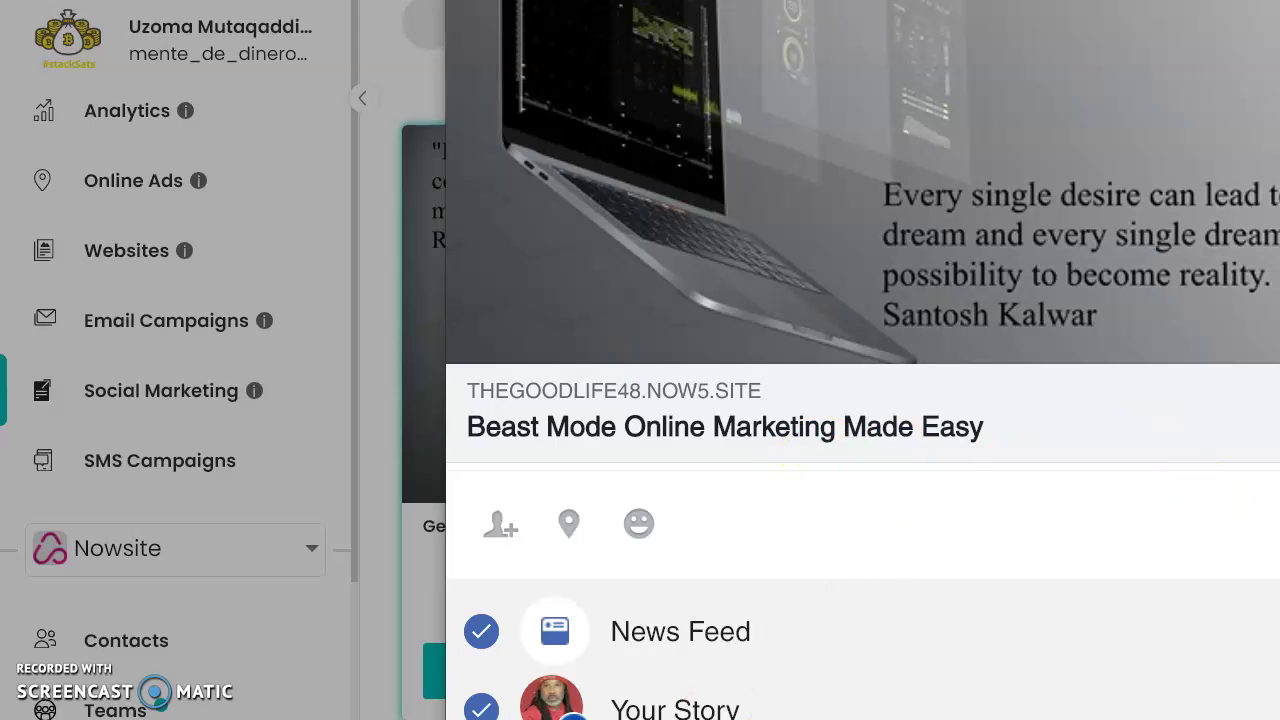
Scroll the Facebook share dialog to review the THEGOODLIFE48.NOW5.SITE link preview
{"action": "scroll", "coordinate": [925, 280], "scroll_direction": "up", "scroll_amount": 5}
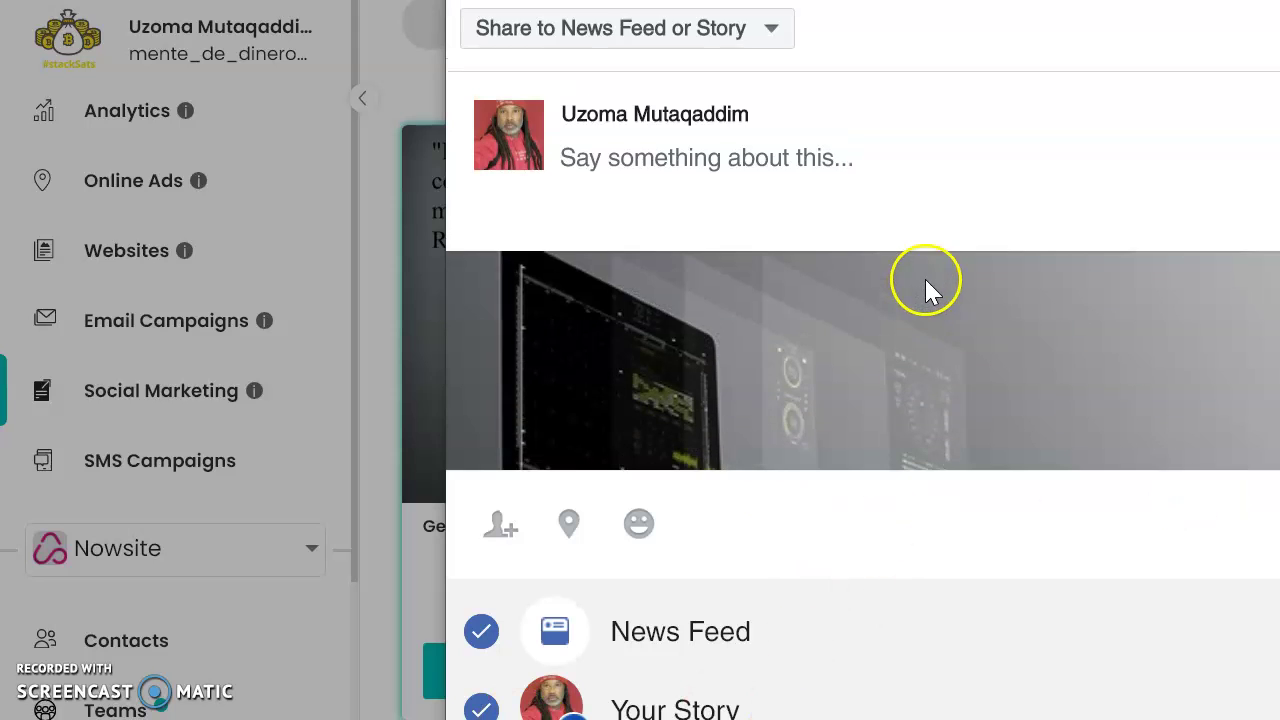
{"action": "scroll", "coordinate": [925, 280], "scroll_direction": "down", "scroll_amount": 5}
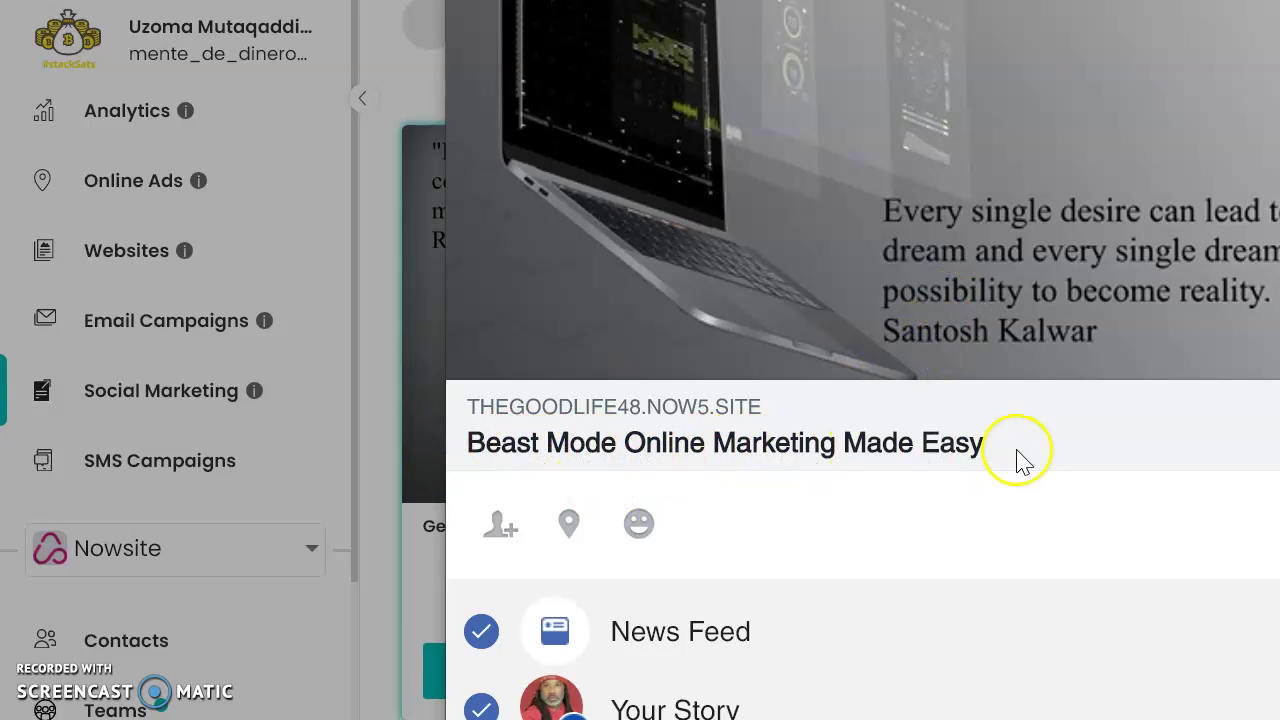
{"action": "scroll", "coordinate": [837, 440], "scroll_direction": "up", "scroll_amount": 3}
Write the caption '#dreamBIG get #TheGoodLife' by pasting TheGoodLife and typing before it
{"action": "left_click", "coordinate": [583, 172]}
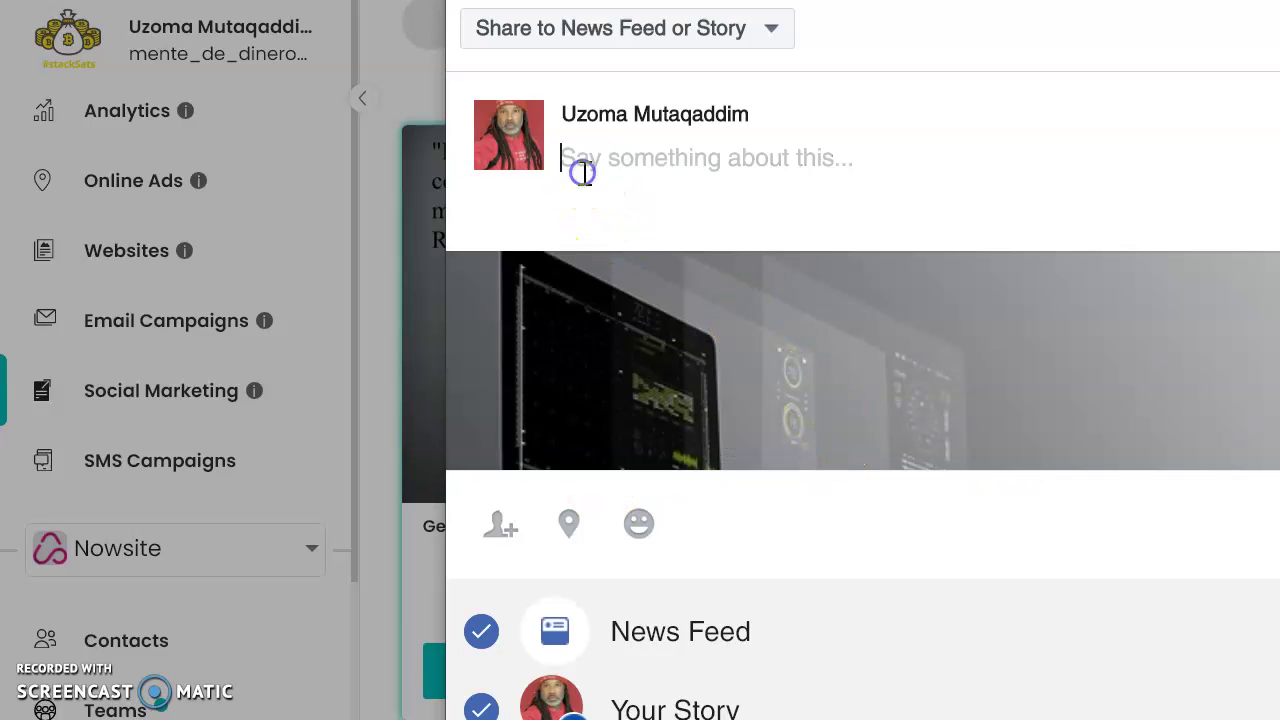
{"action": "right_click", "coordinate": [586, 162]}
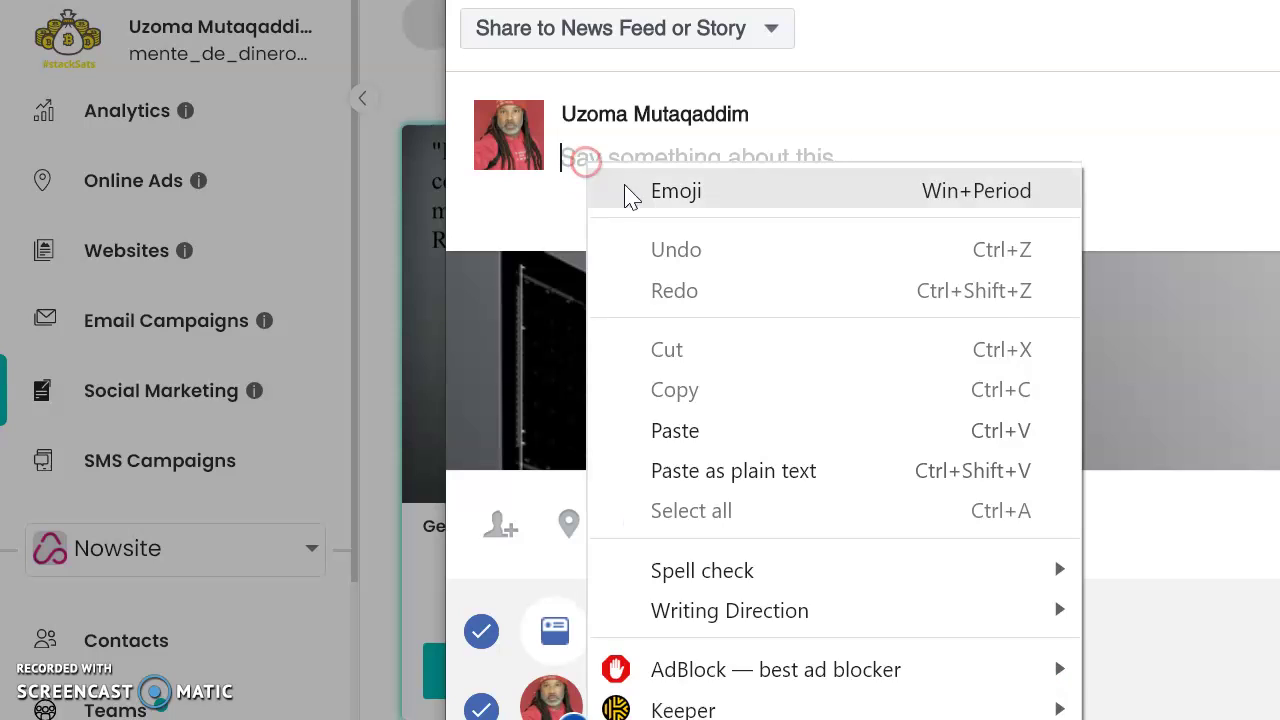
{"action": "left_click", "coordinate": [686, 432]}
{"action": "left_click", "coordinate": [562, 158]}
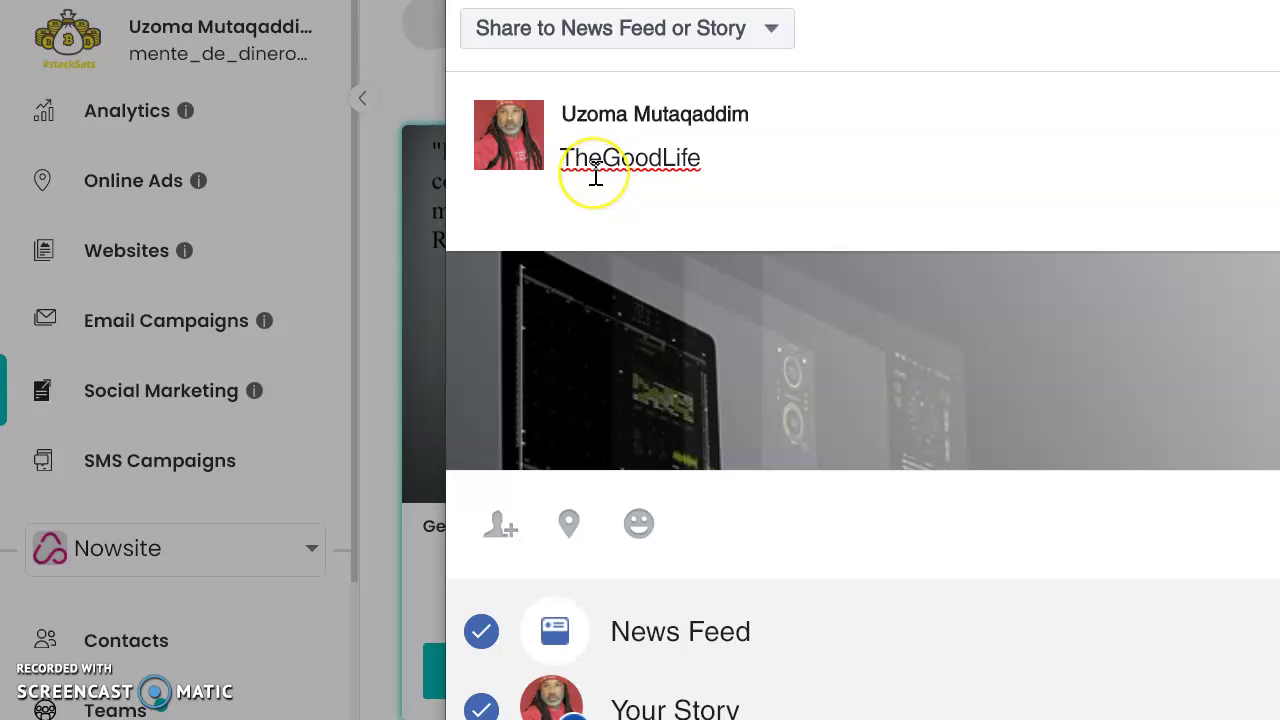
{"action": "type", "text": "#"}
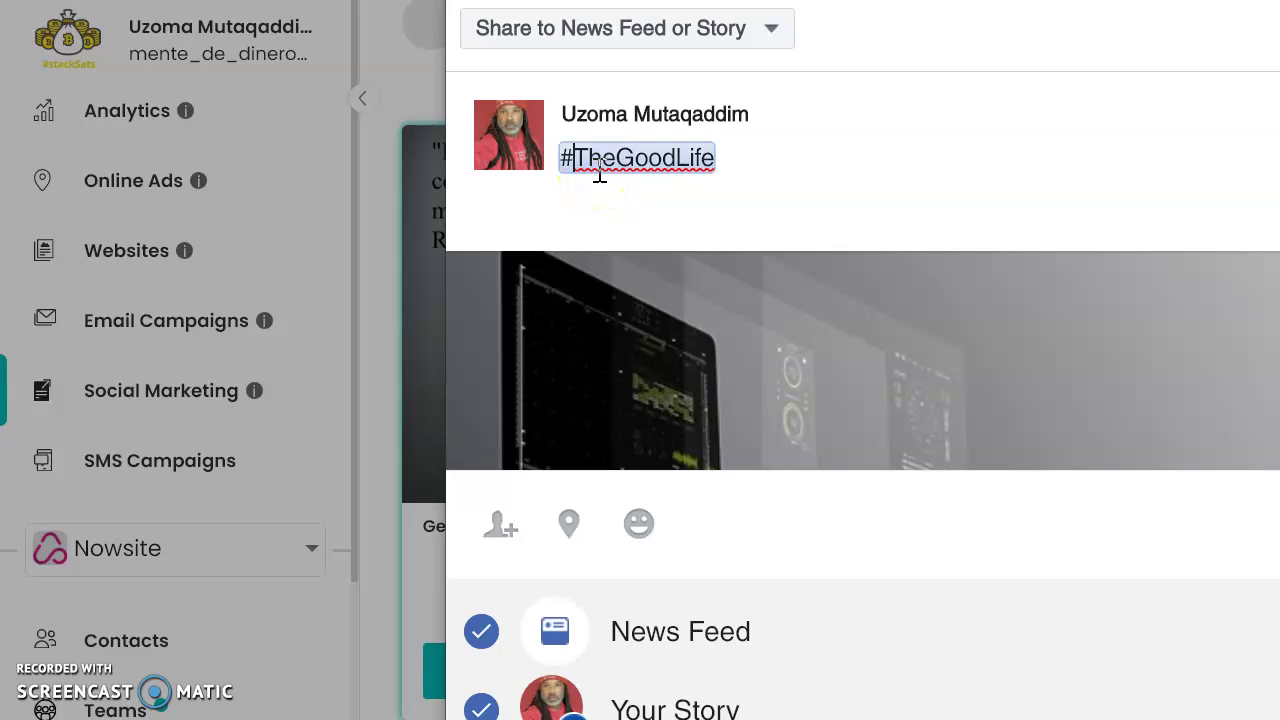
{"action": "type", "text": "dreamB"}
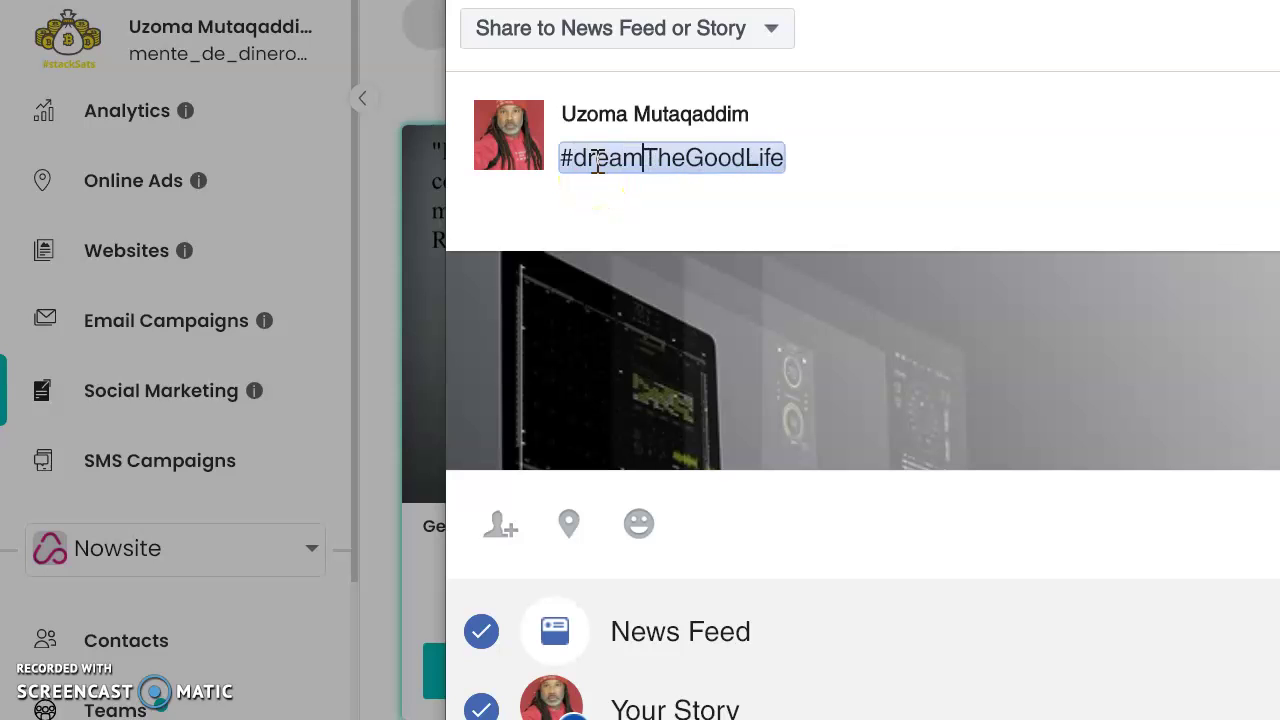
{"action": "type", "text": "IG"}
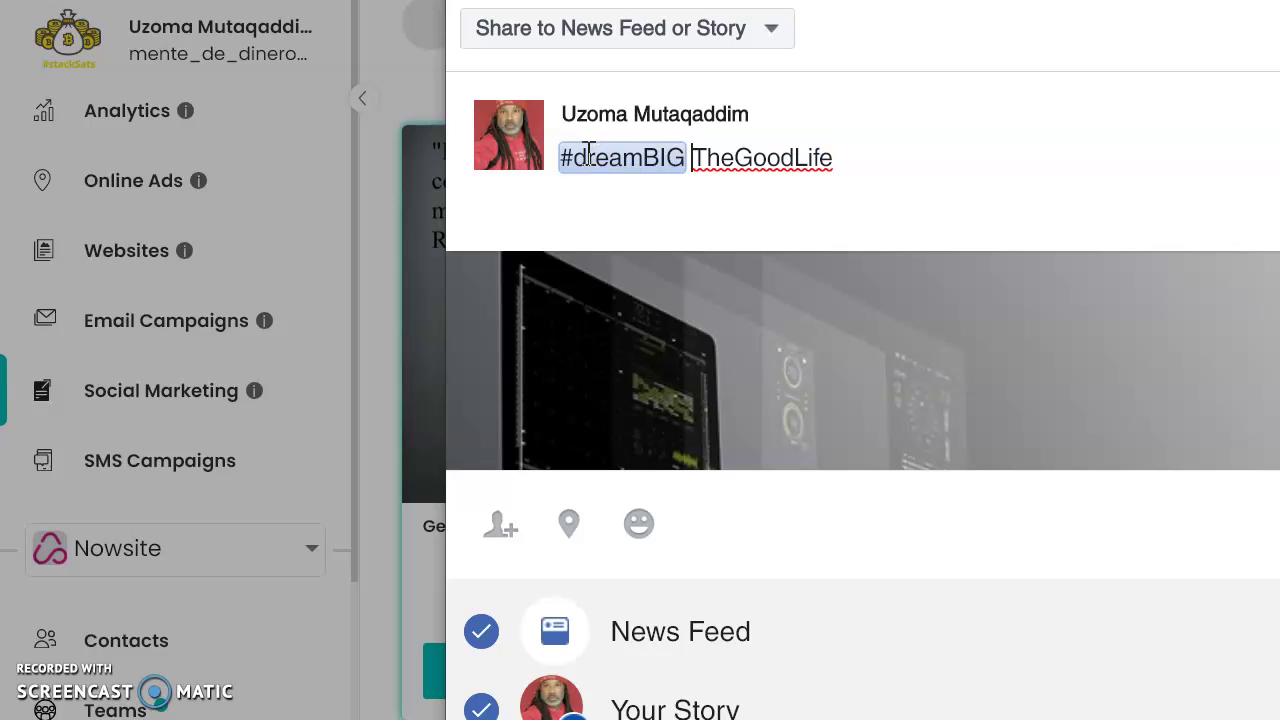
{"action": "type", "text": " get"}
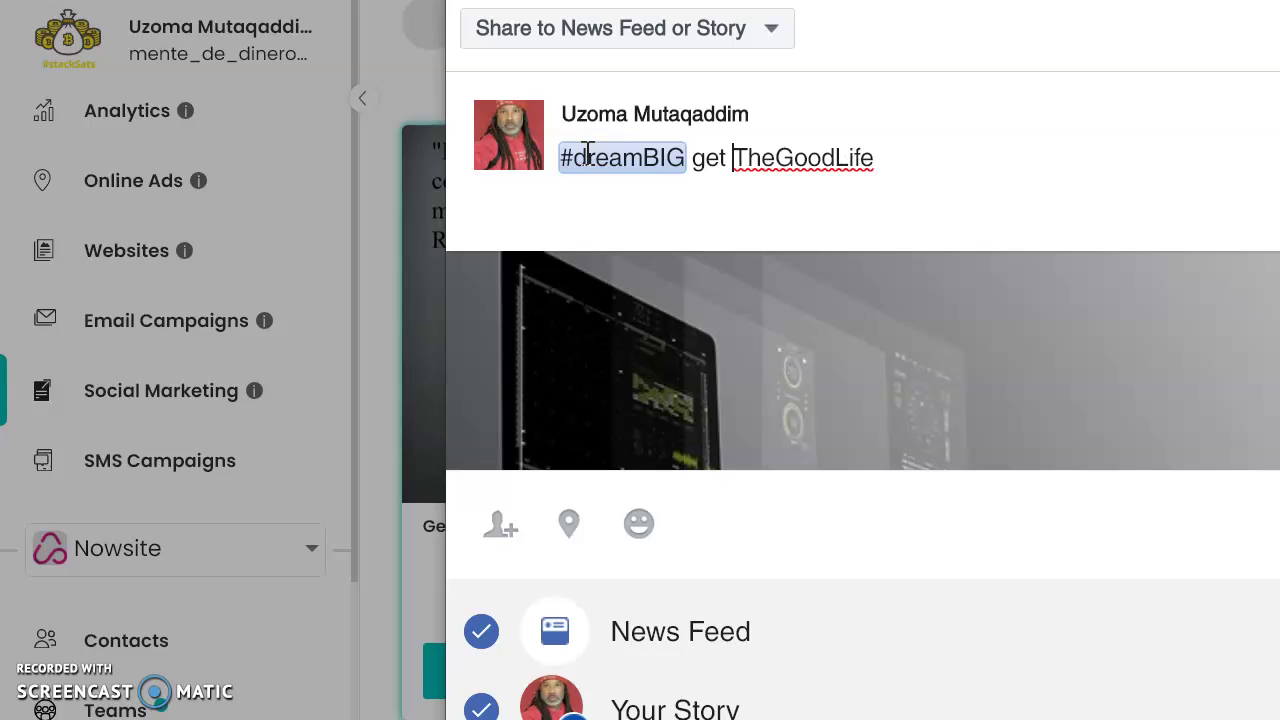
{"action": "type", "text": " #"}
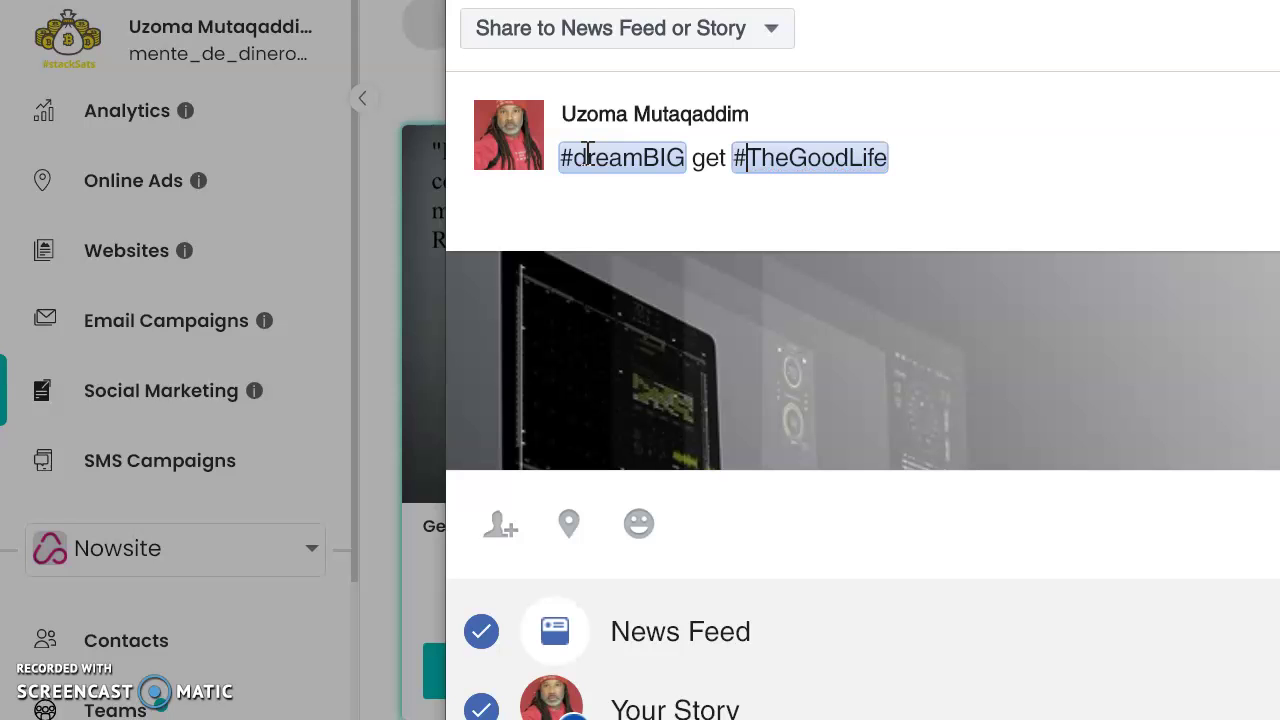
Copy the full '#dreamBIG get #TheGoodLife' caption for reuse on other networks
{"action": "left_click_drag", "start_coordinate": [893, 158], "coordinate": [592, 170]}
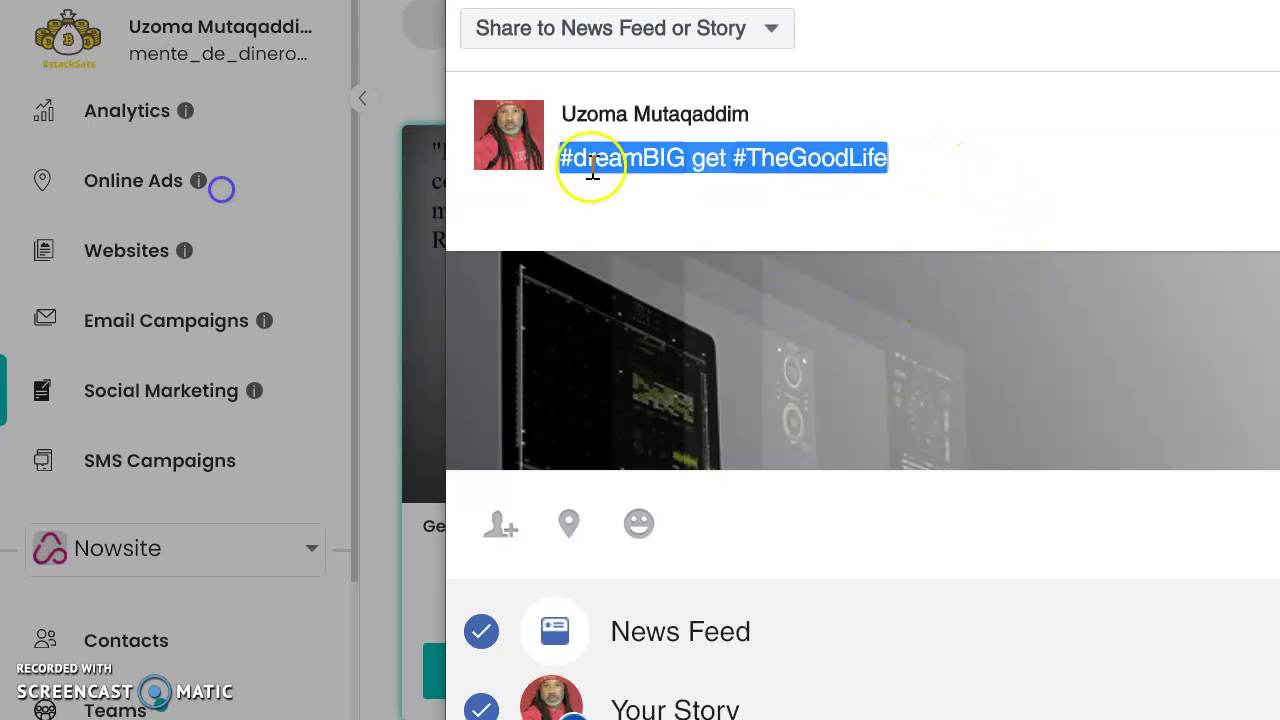
{"action": "right_click", "coordinate": [698, 156]}
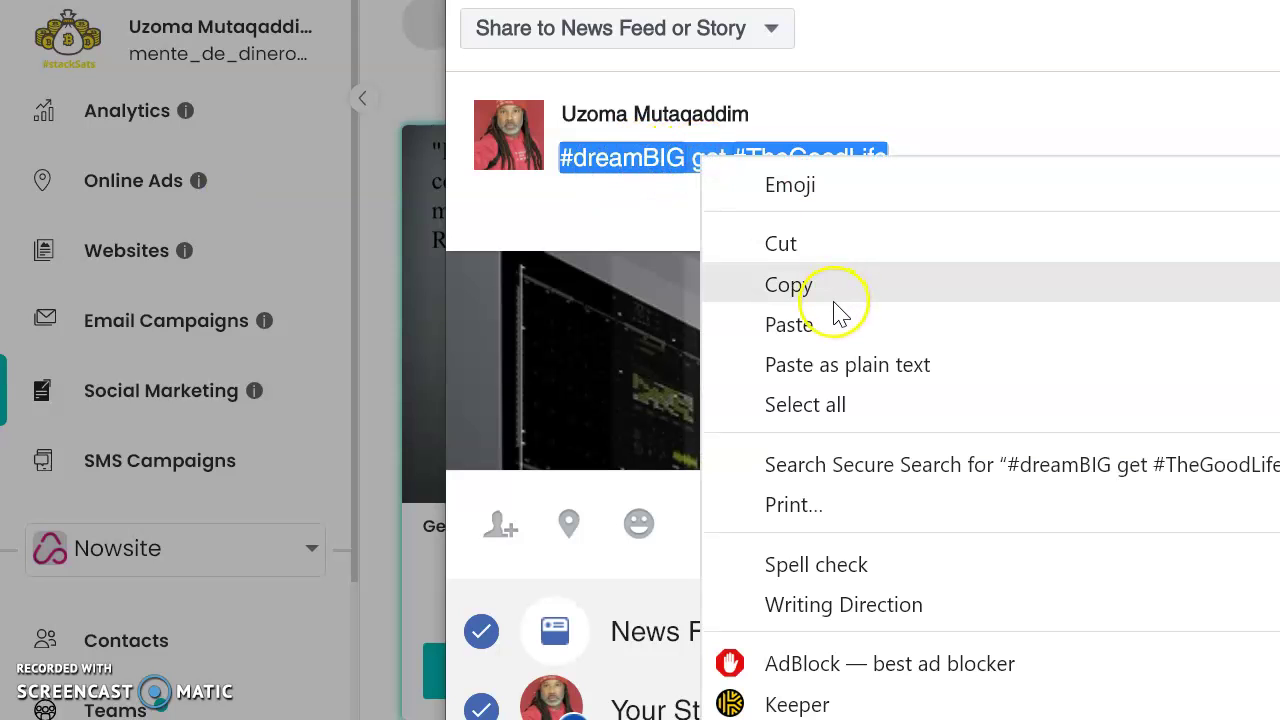
{"action": "left_click", "coordinate": [790, 285]}
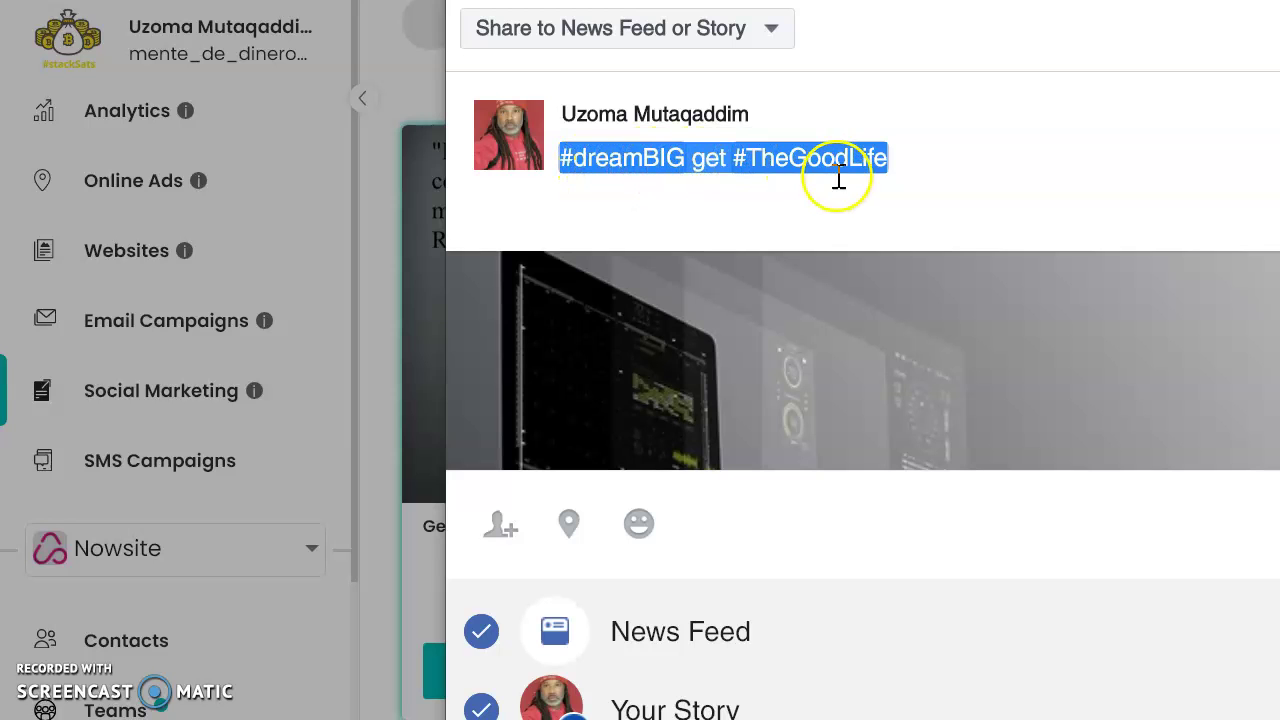
{"action": "scroll", "coordinate": [700, 225], "scroll_direction": "down", "scroll_amount": 3}
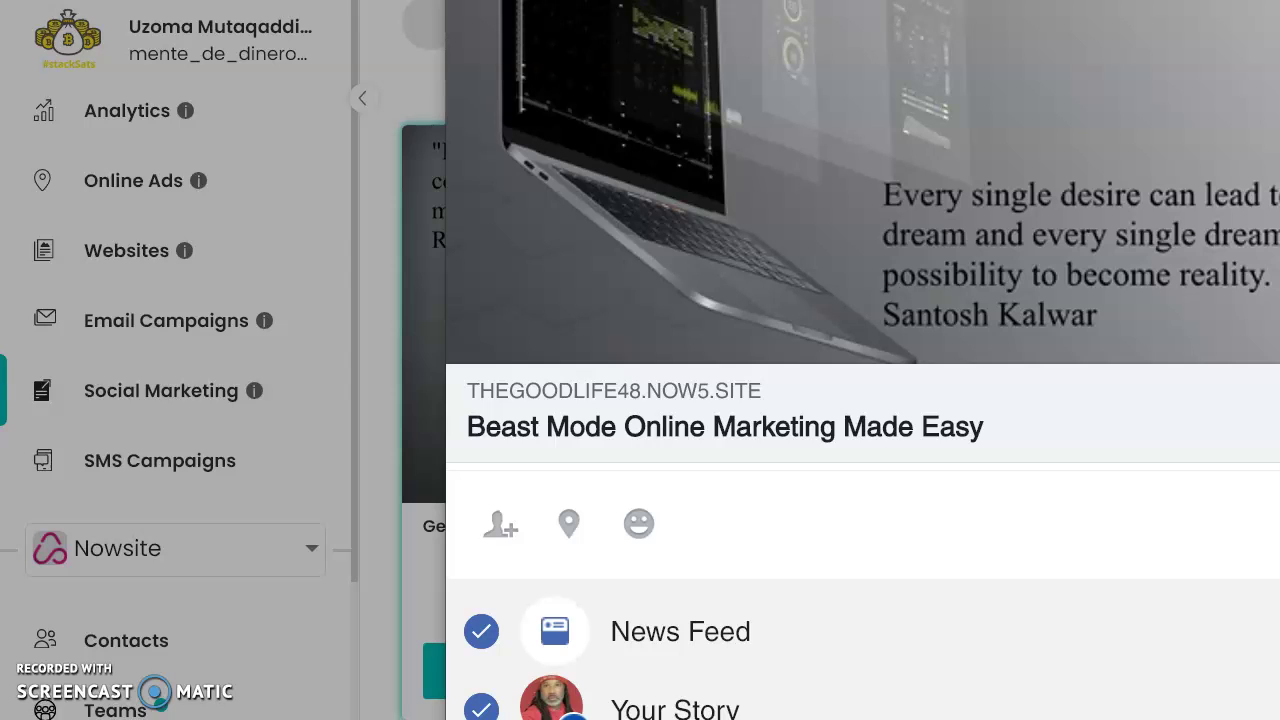
{"action": "scroll", "coordinate": [831, 383], "scroll_direction": "up", "scroll_amount": 3}
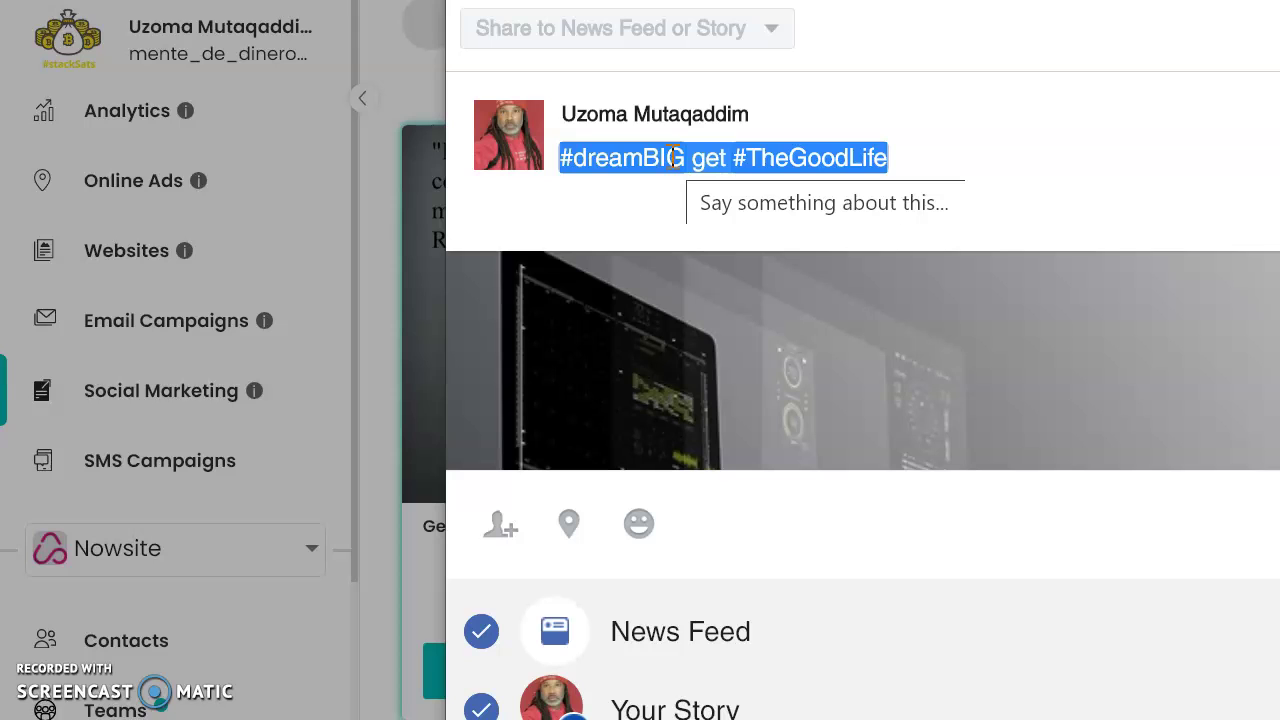
Share the post on Facebook and confirm it as posted in Nowsite
{"action": "left_click", "coordinate": [675, 158]}
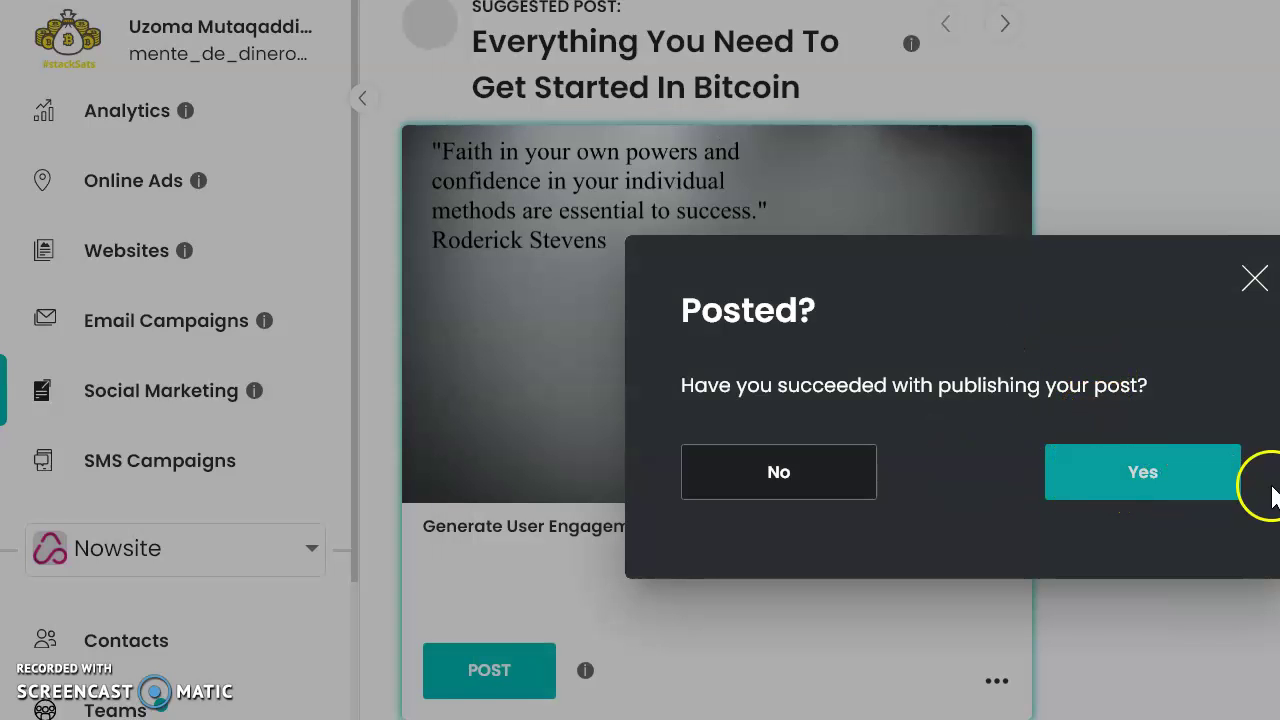
{"action": "left_click", "coordinate": [1143, 478]}
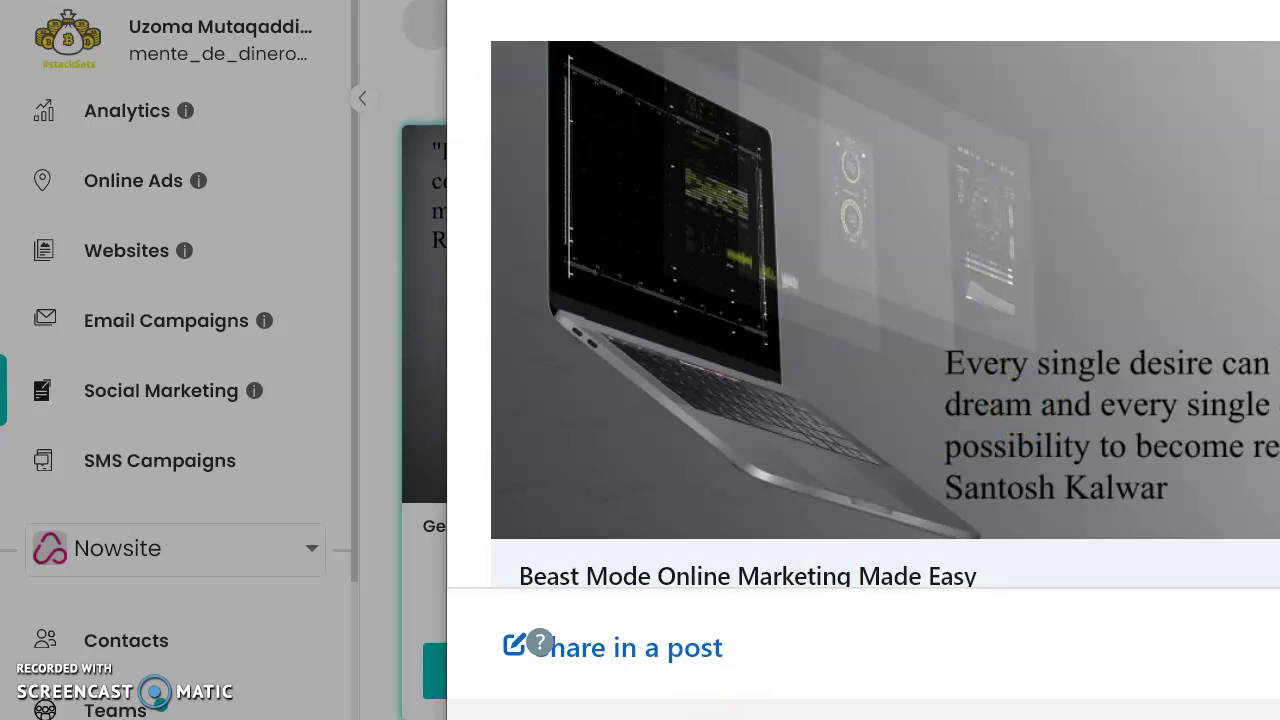
Publish the Beast Mode link as a LinkedIn post with the pasted caption, then view it
{"action": "left_click", "coordinate": [629, 649]}
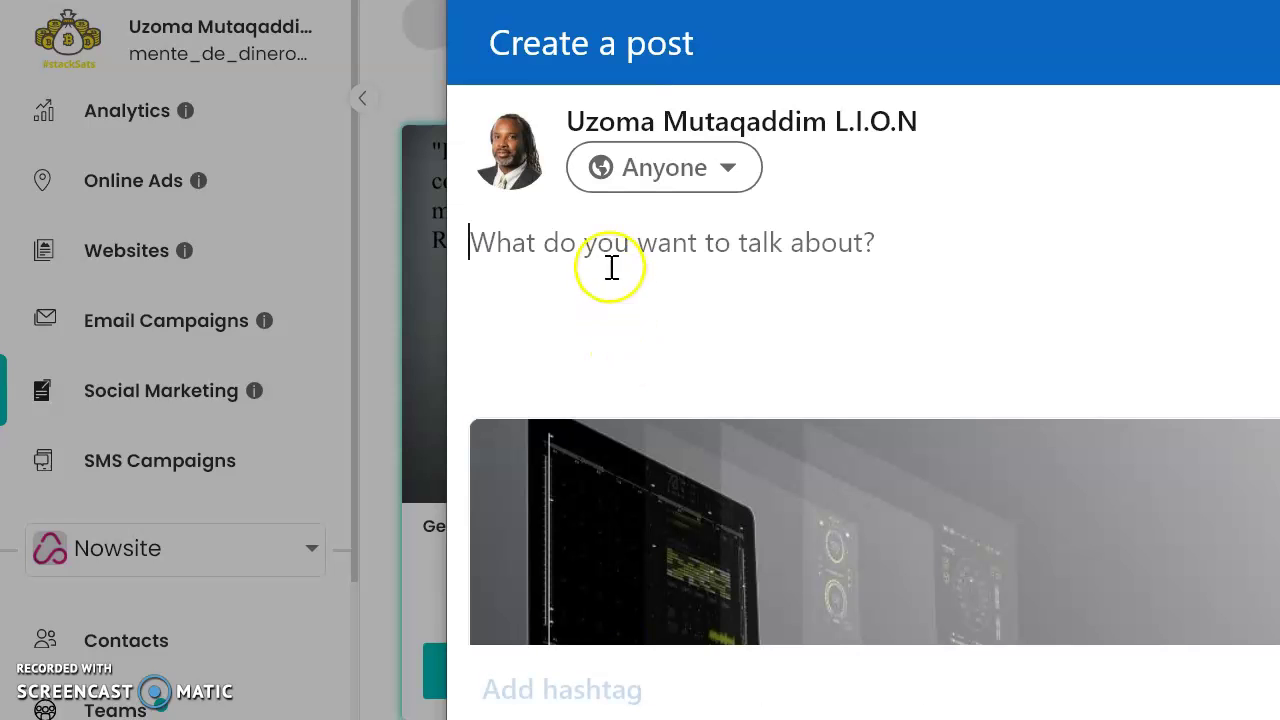
{"action": "right_click", "coordinate": [520, 243]}
{"action": "left_click", "coordinate": [630, 470]}
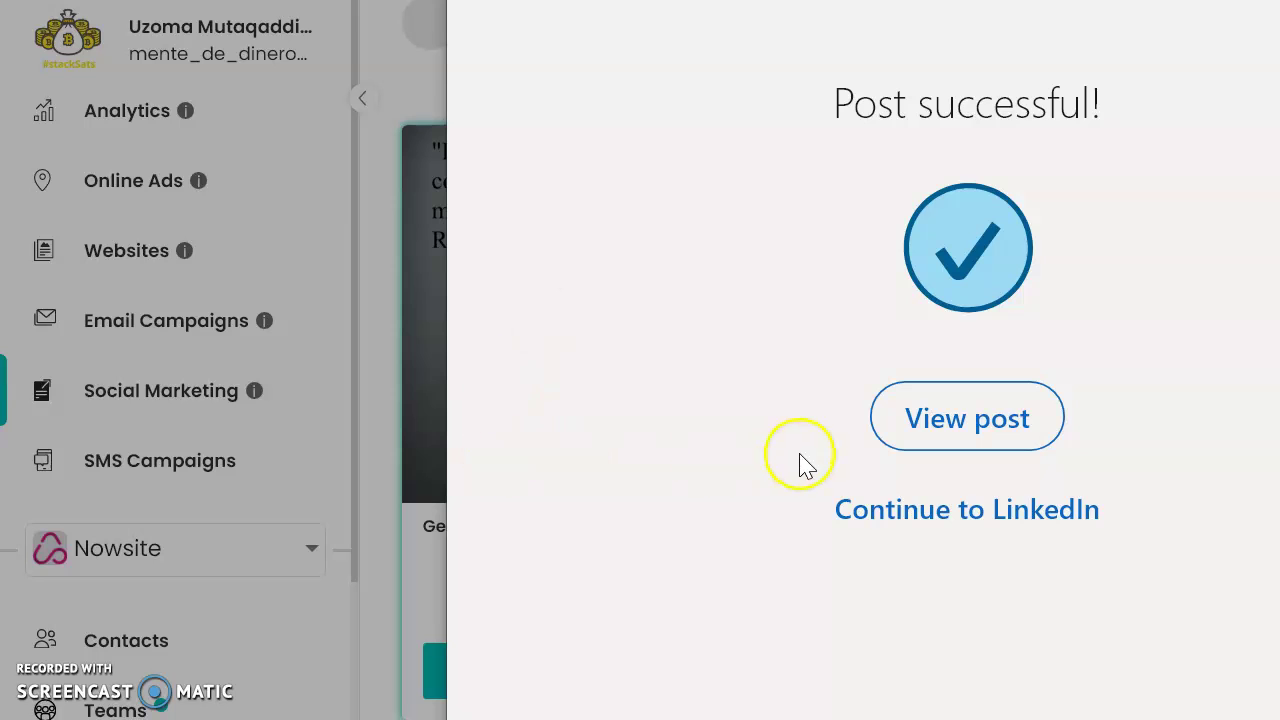
{"action": "left_click", "coordinate": [1006, 420]}
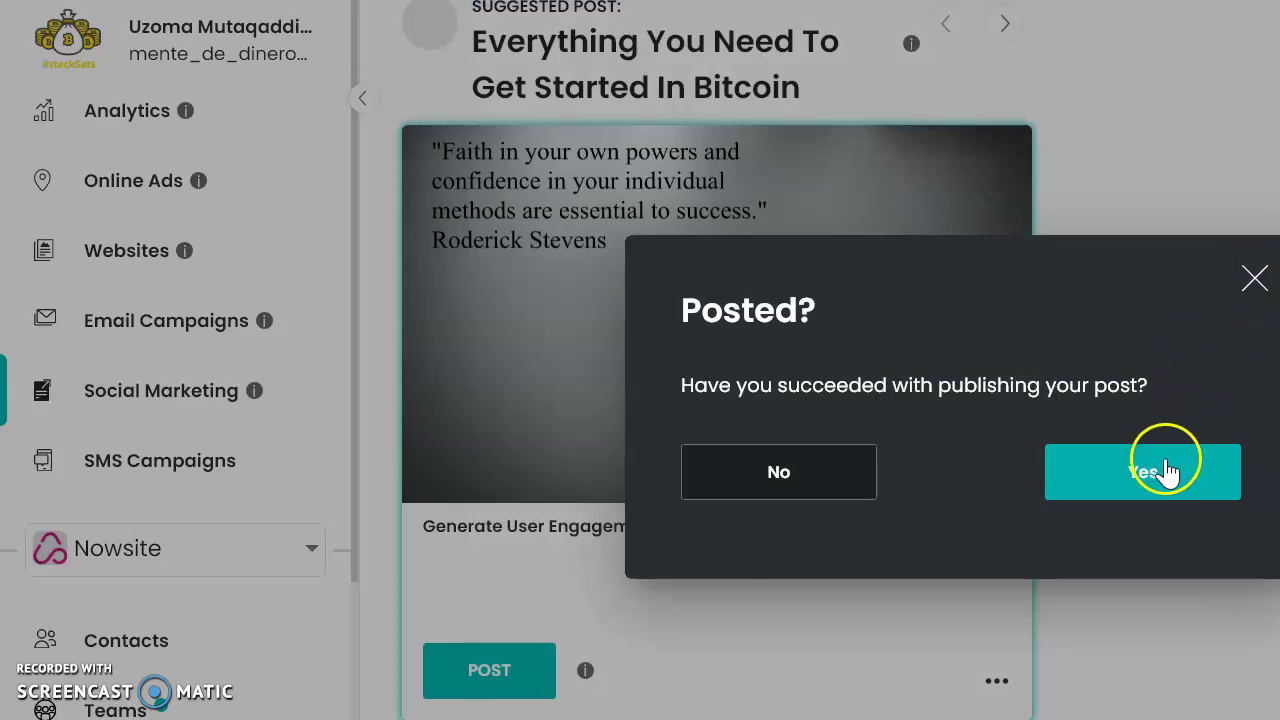
Confirm the LinkedIn post, then tweet the TheGoodLife48 link with the caption '#dreamBIG get #TheGoodLife'
{"action": "left_click", "coordinate": [1155, 470]}
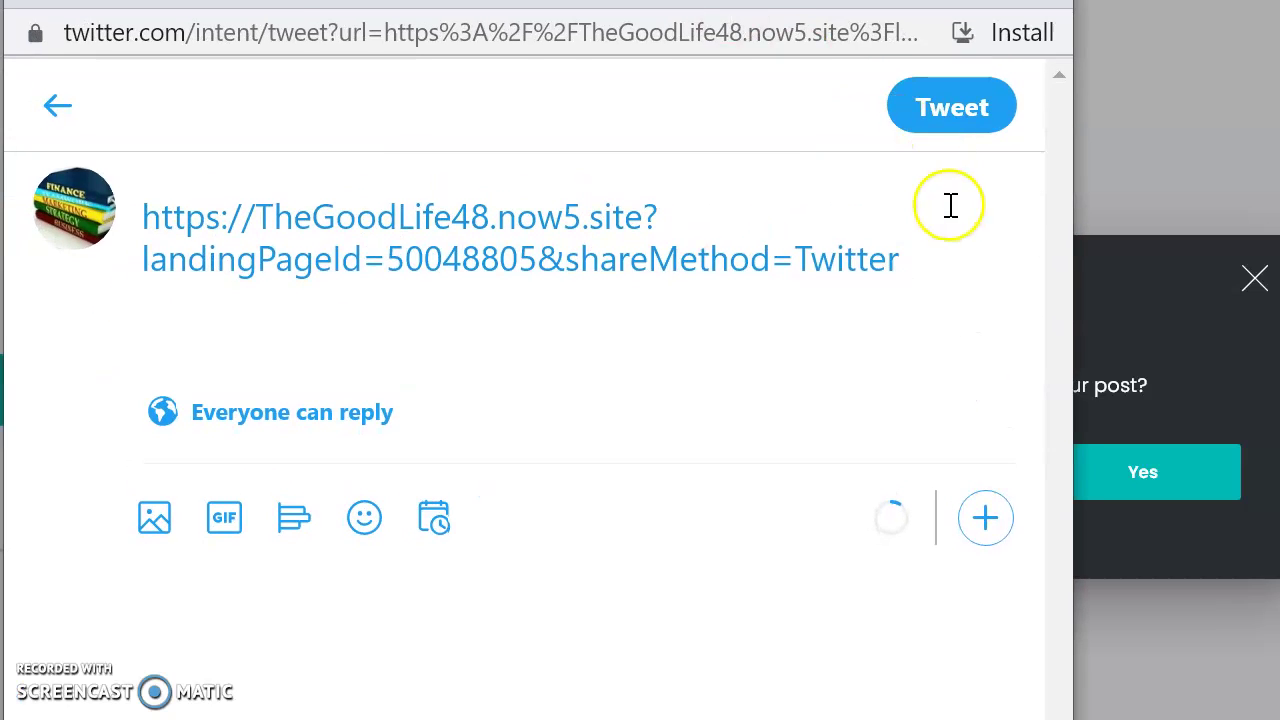
{"action": "right_click", "coordinate": [931, 257]}
{"action": "left_click", "coordinate": [1010, 460]}
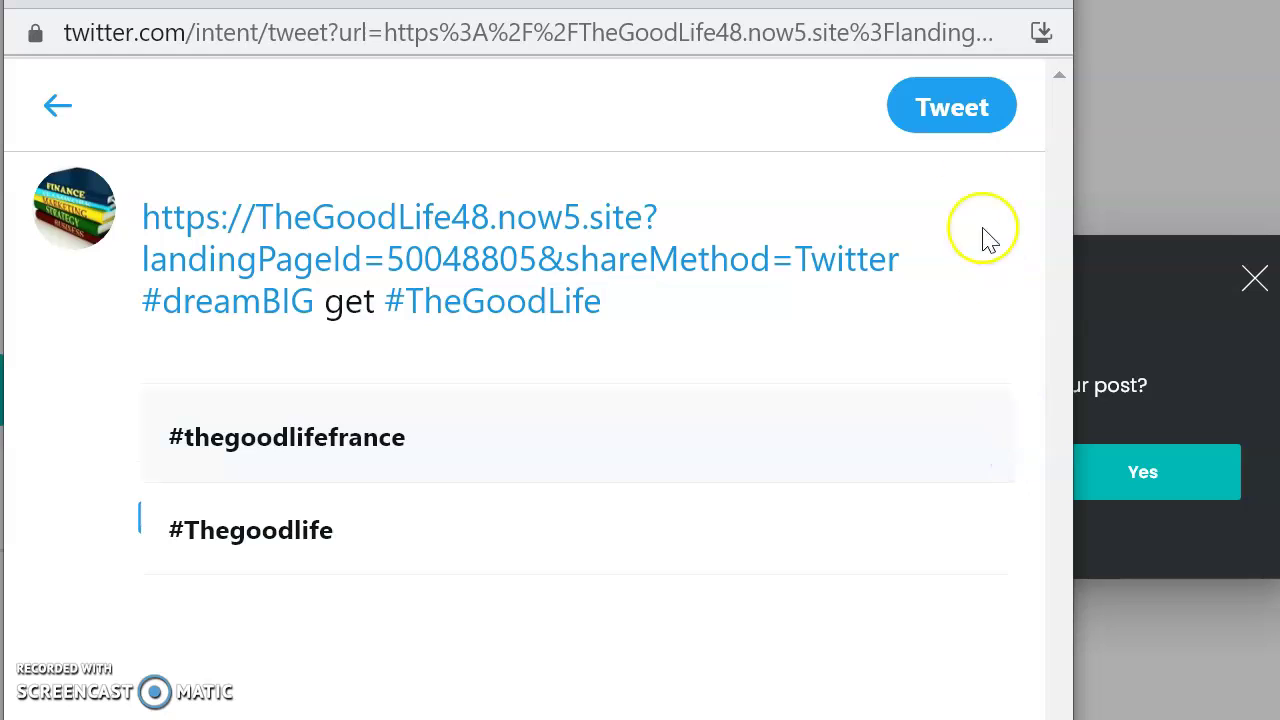
{"action": "left_click", "coordinate": [975, 112]}
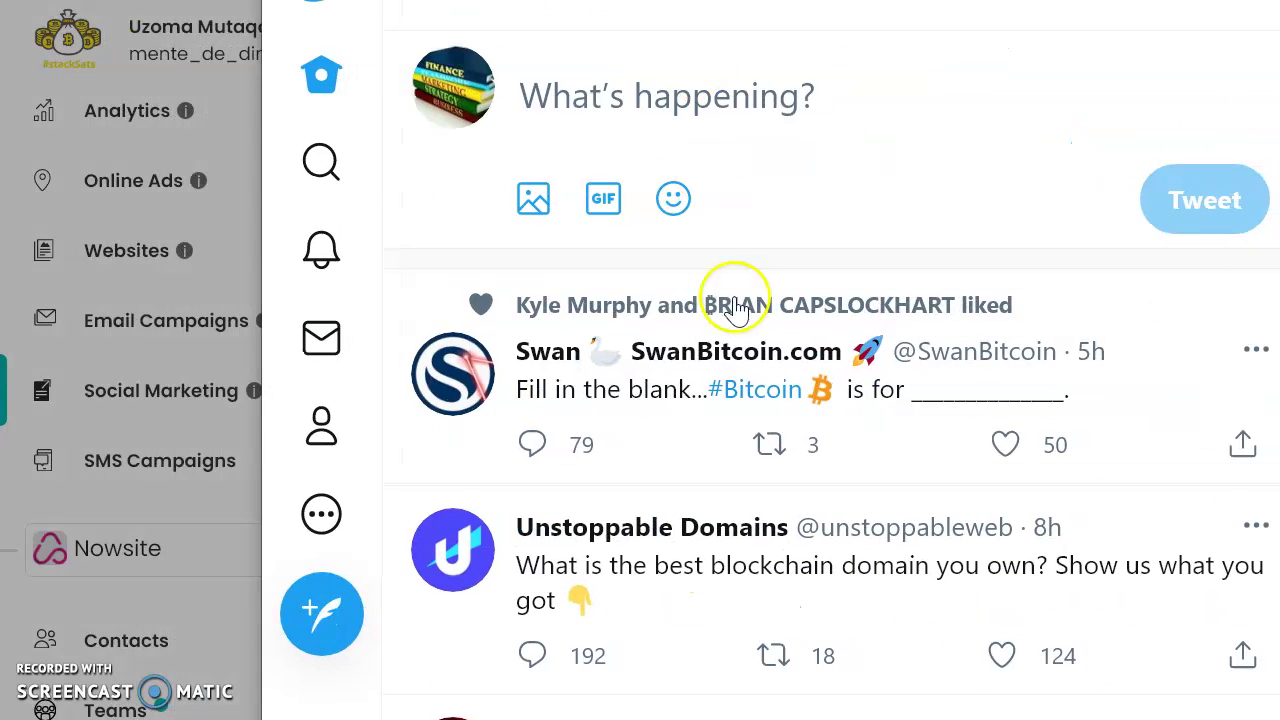
Scroll the Twitter home timeline to check the tweet, then close the Twitter window
{"action": "scroll", "coordinate": [771, 409], "scroll_direction": "down", "scroll_amount": 12}
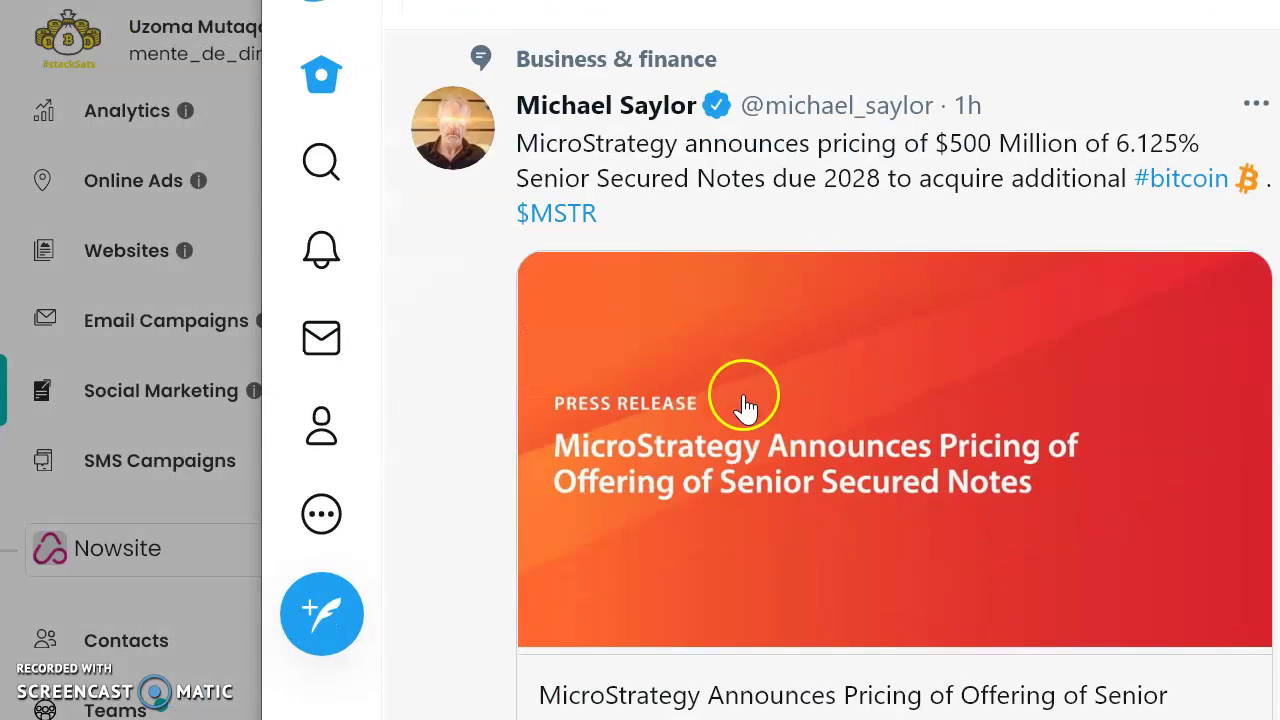
{"action": "scroll", "coordinate": [766, 363], "scroll_direction": "down", "scroll_amount": 5}
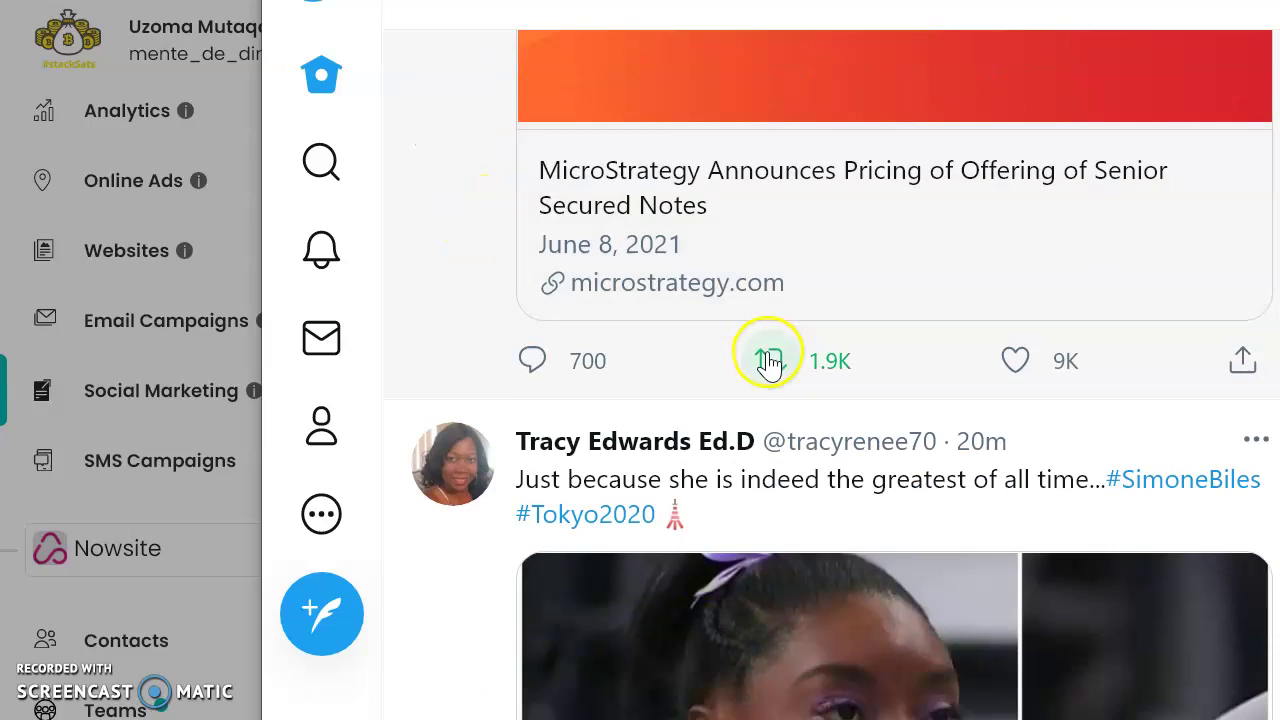
{"action": "scroll", "coordinate": [768, 362], "scroll_direction": "down", "scroll_amount": 2}
{"action": "scroll", "coordinate": [1023, 337], "scroll_direction": "up", "scroll_amount": 20}
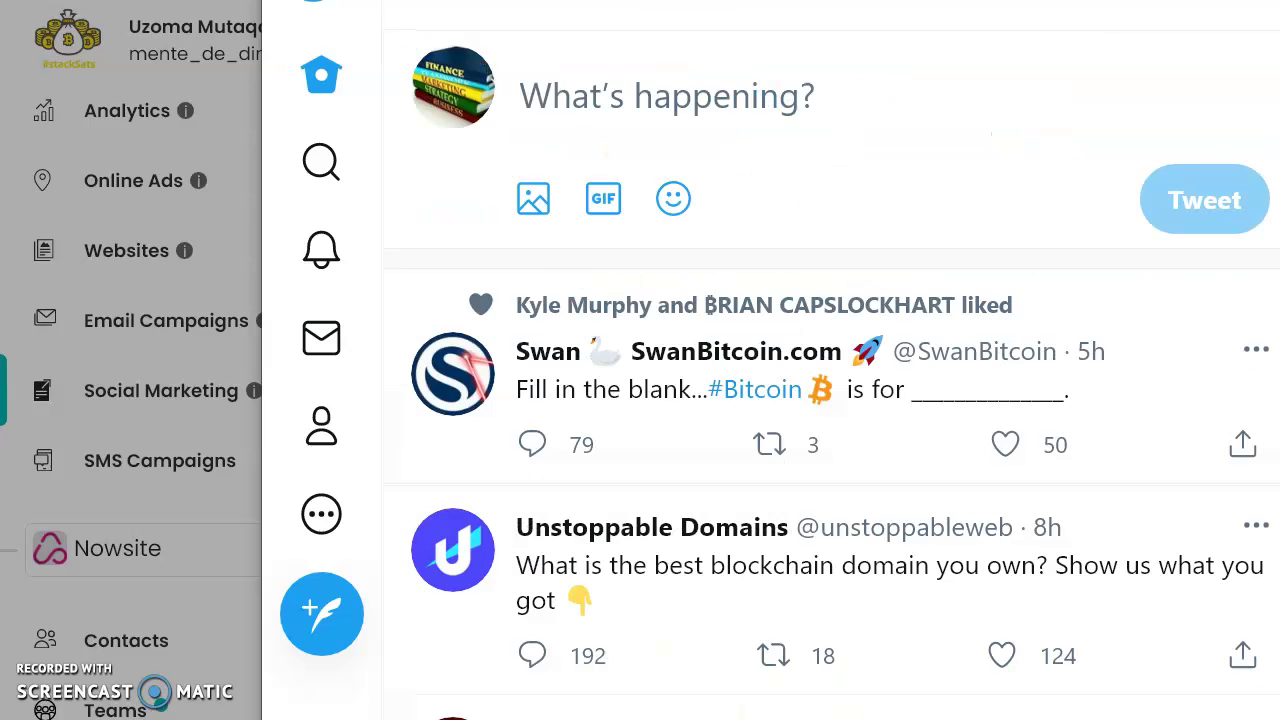
{"action": "key", "text": "ctrl+w"}
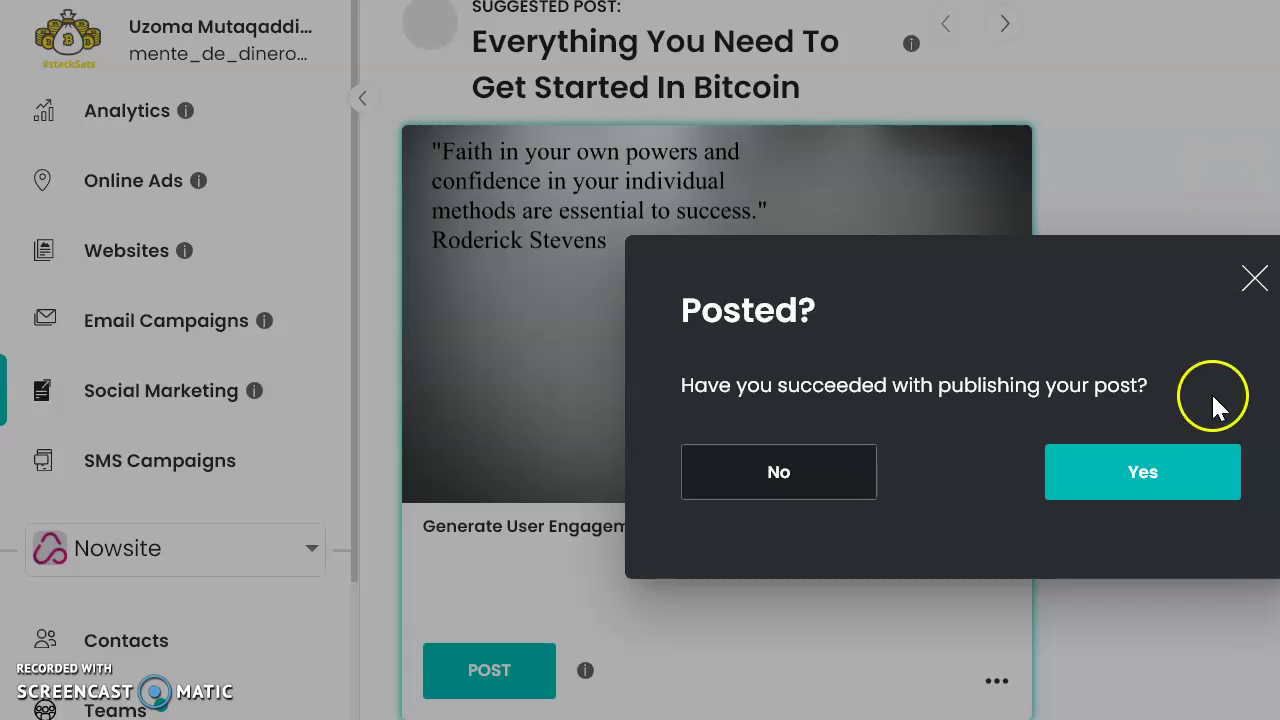
Answer Yes to 'Posted?' for Twitter and dismiss the 'Your Social Marketing. Done.' overlay with Great!
{"action": "left_click", "coordinate": [1177, 480]}
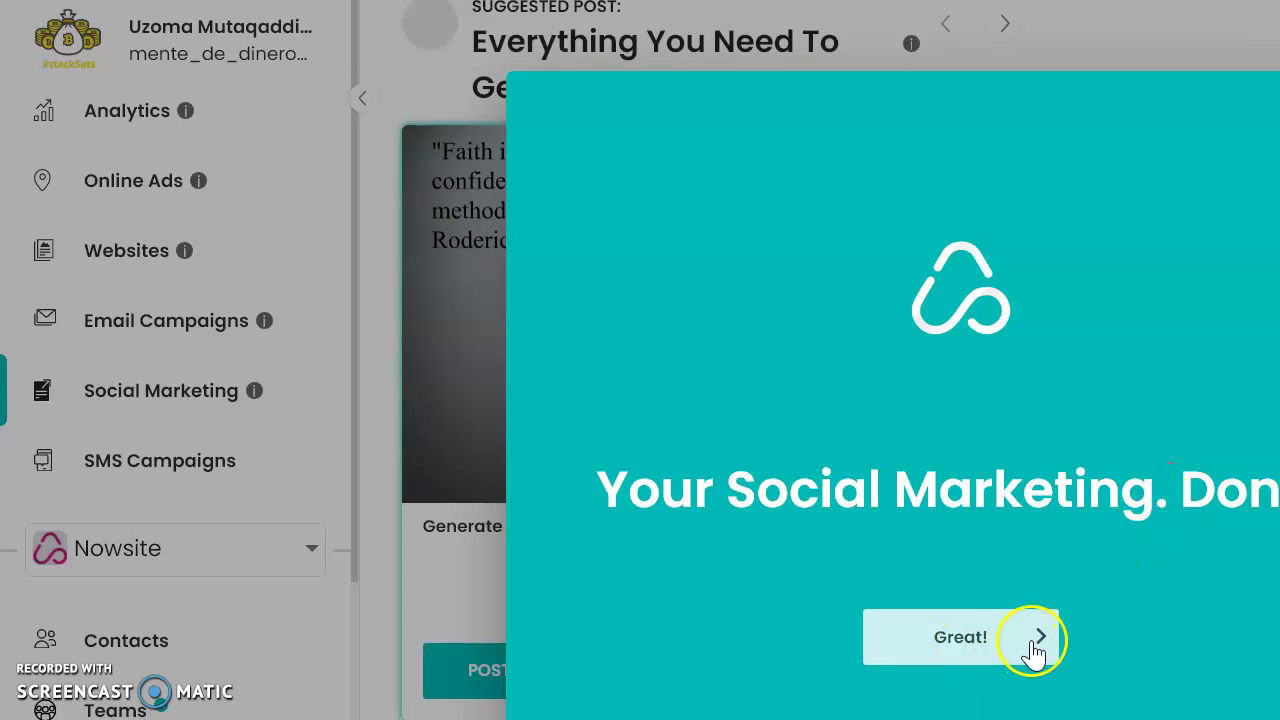
{"action": "left_click", "coordinate": [1035, 648]}
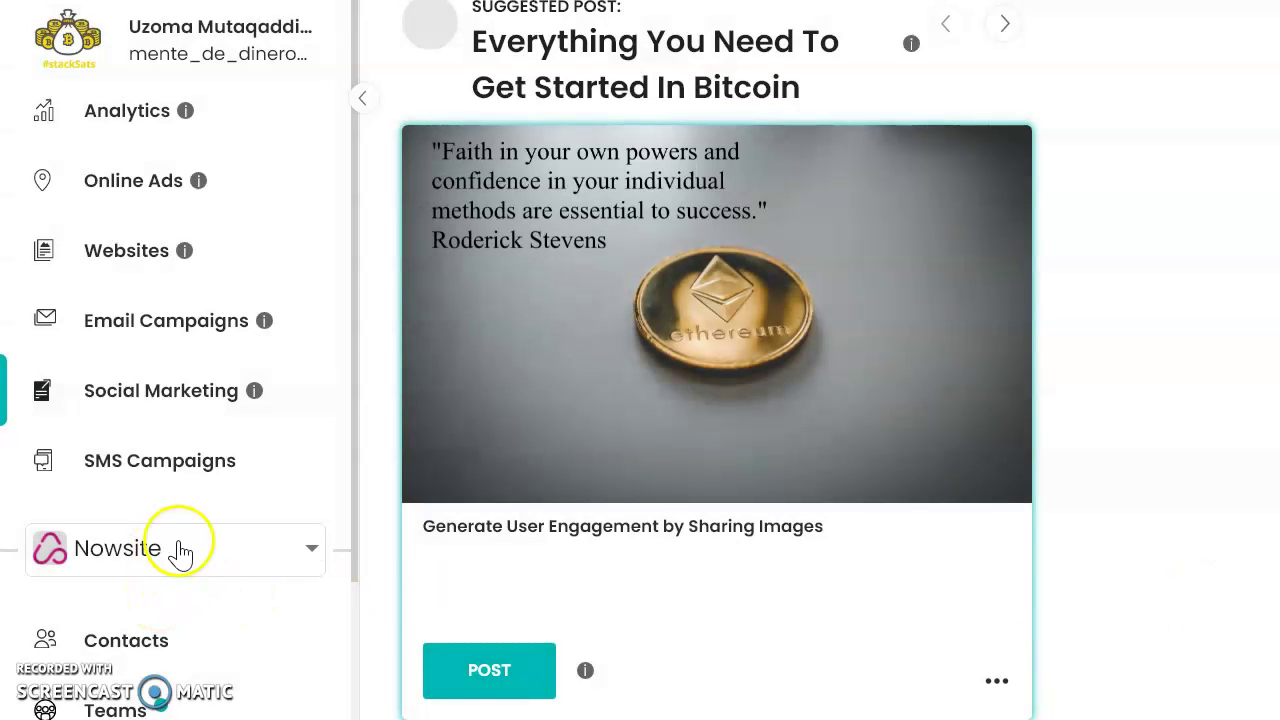
Scroll down to the posted items, where the Beast Mode laptop-quote post shows Last Posted 06/08/21
{"action": "scroll", "coordinate": [714, 405], "scroll_direction": "down", "scroll_amount": 7}
{"action": "scroll", "coordinate": [286, 522], "scroll_direction": "down", "scroll_amount": 3}
{"action": "scroll", "coordinate": [286, 522], "scroll_direction": "up", "scroll_amount": 3}
{"action": "scroll", "coordinate": [370, 450], "scroll_direction": "up", "scroll_amount": 8}
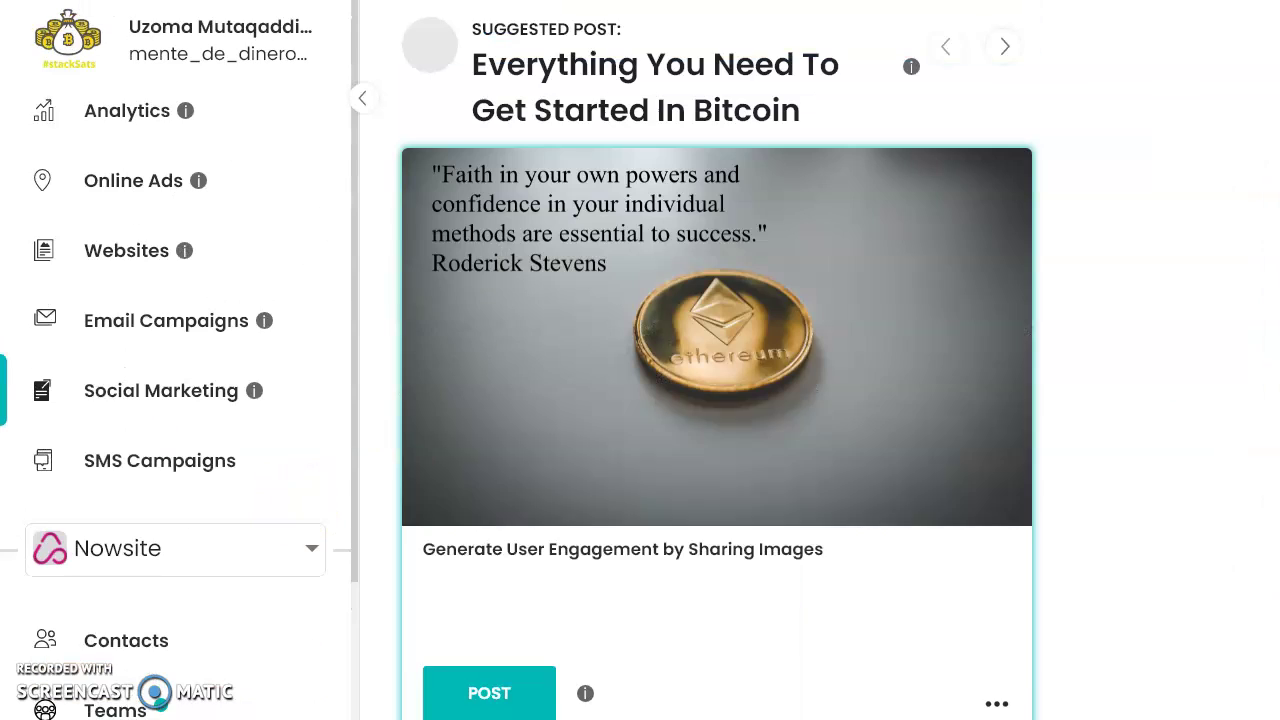
{"action": "scroll", "coordinate": [946, 420], "scroll_direction": "down", "scroll_amount": 7}
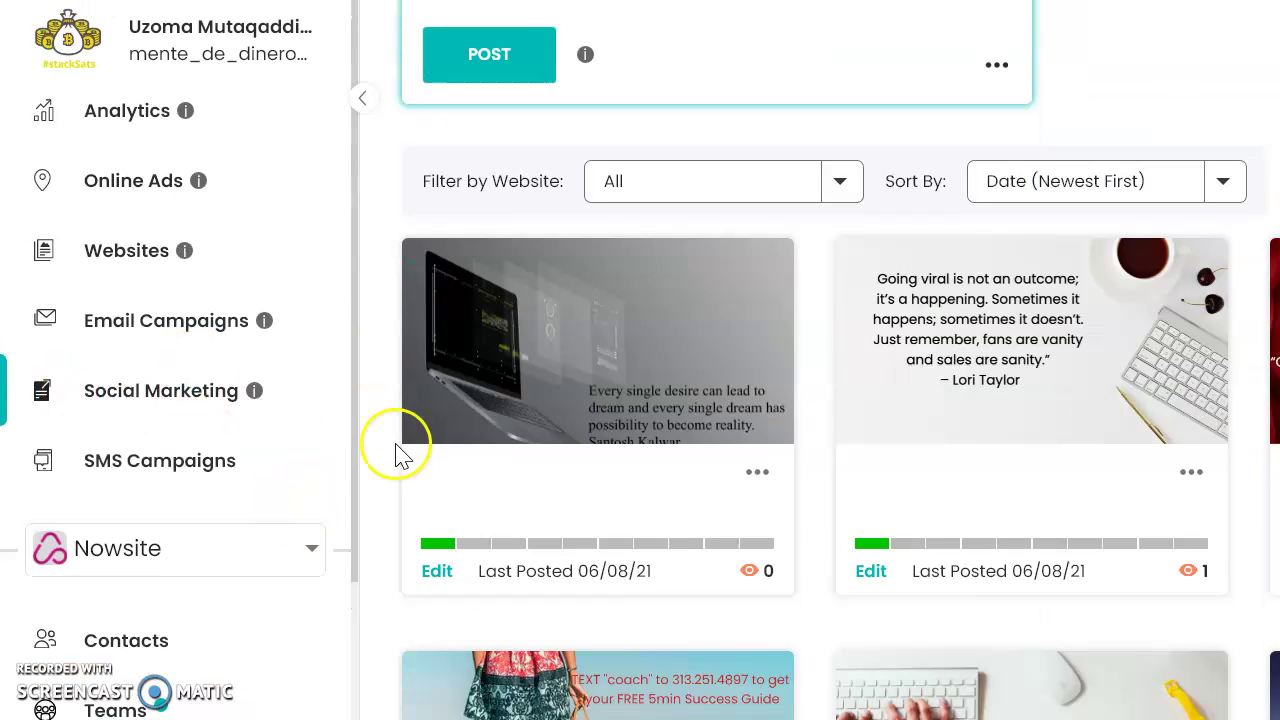
{"action": "scroll", "coordinate": [243, 434], "scroll_direction": "down", "scroll_amount": 3}
{"action": "scroll", "coordinate": [737, 451], "scroll_direction": "up", "scroll_amount": 7}
{"action": "scroll", "coordinate": [675, 409], "scroll_direction": "down", "scroll_amount": 2}
{"action": "scroll", "coordinate": [675, 409], "scroll_direction": "down", "scroll_amount": 8}
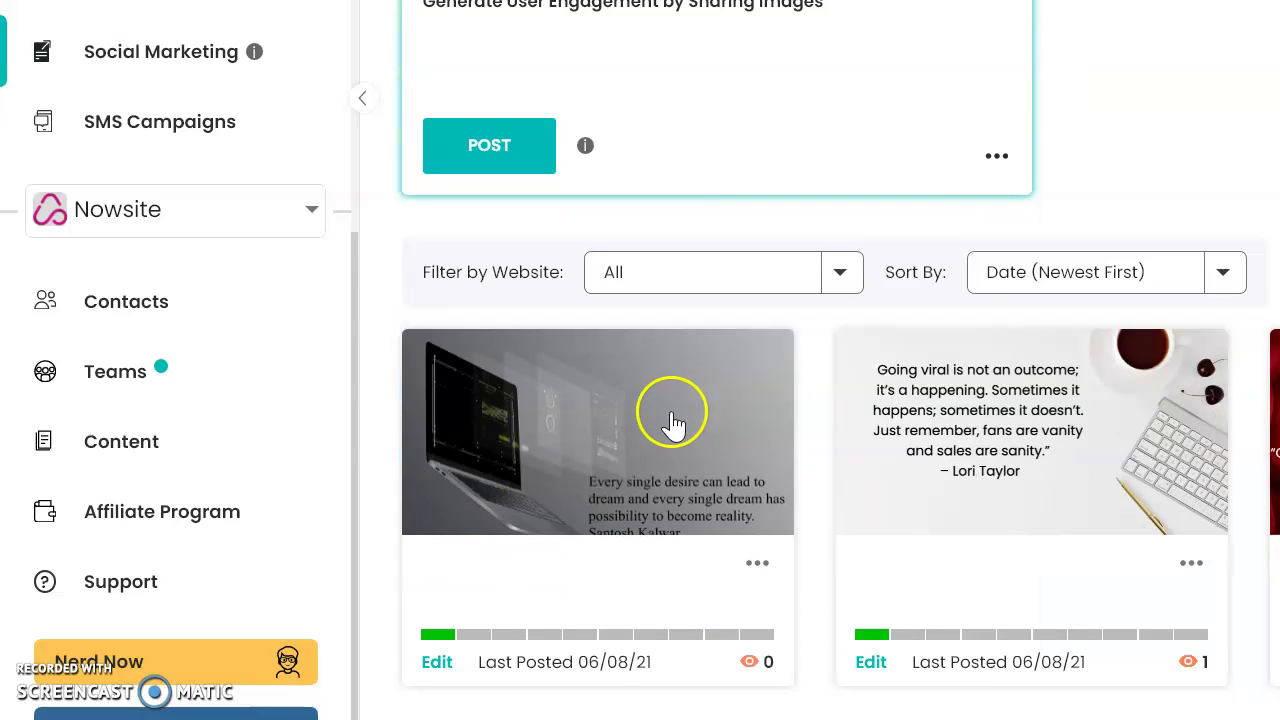